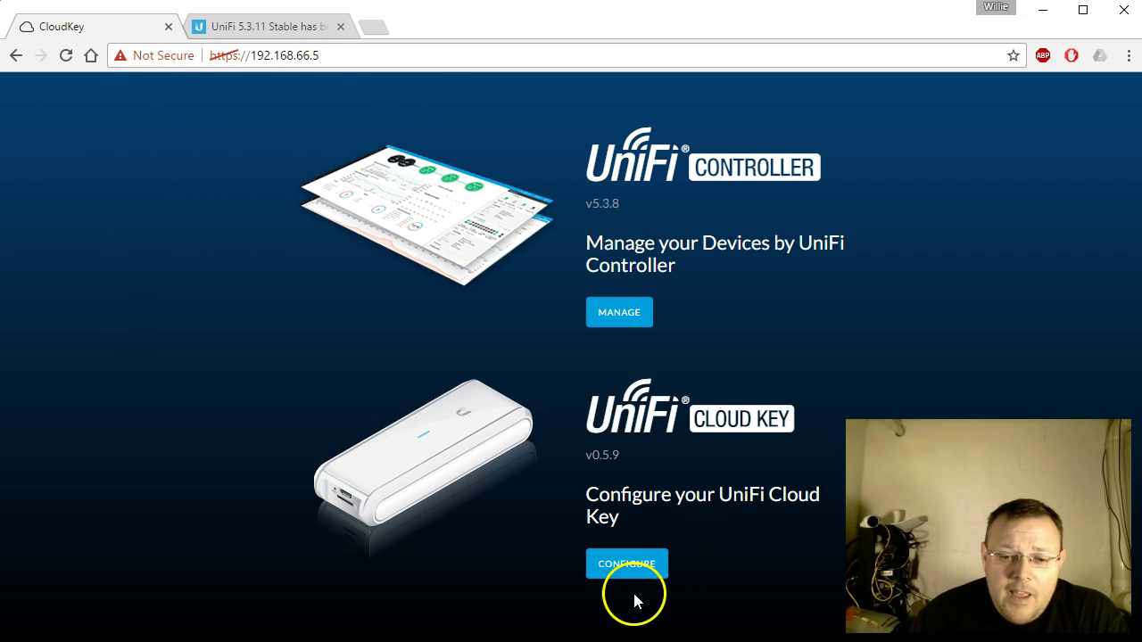
Sign in to the Cloud Key configuration and switch to the UniFi 5.3.11 Stable release post.
{"action": "left_click", "coordinate": [629, 566]}
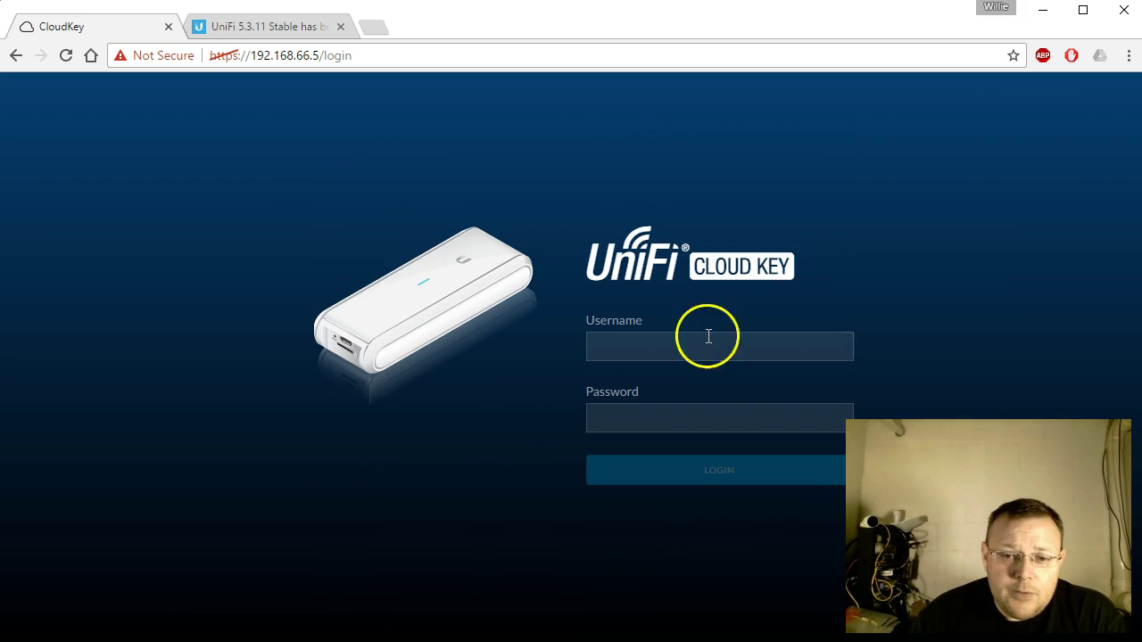
{"action": "left_click", "coordinate": [677, 342]}
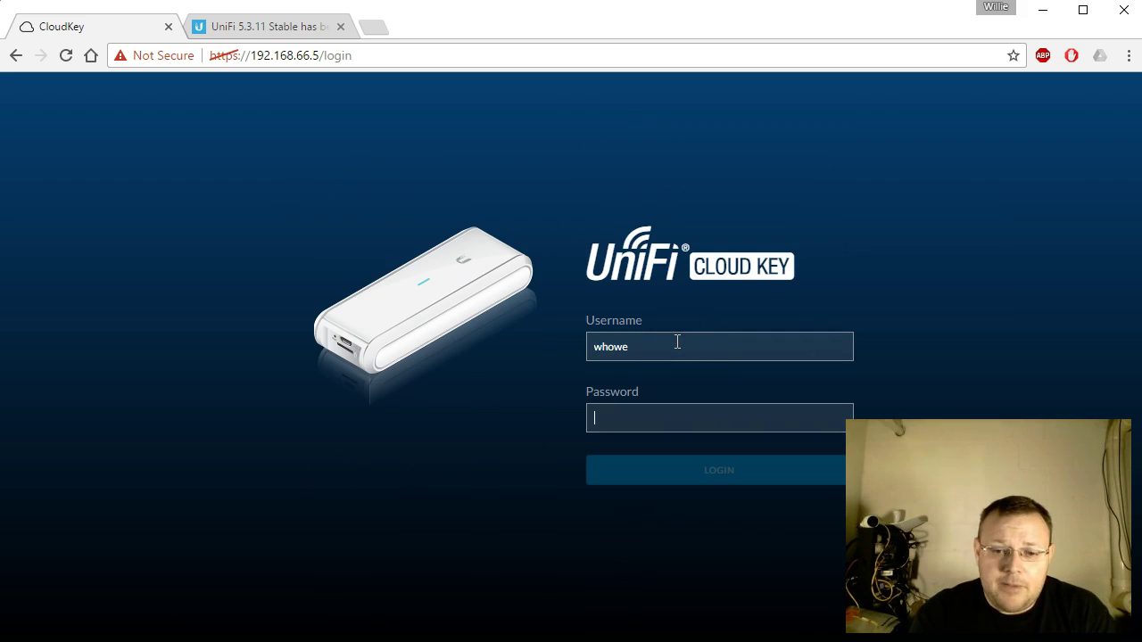
{"action": "type", "text": "••••••••"}
{"action": "key", "text": "Return"}
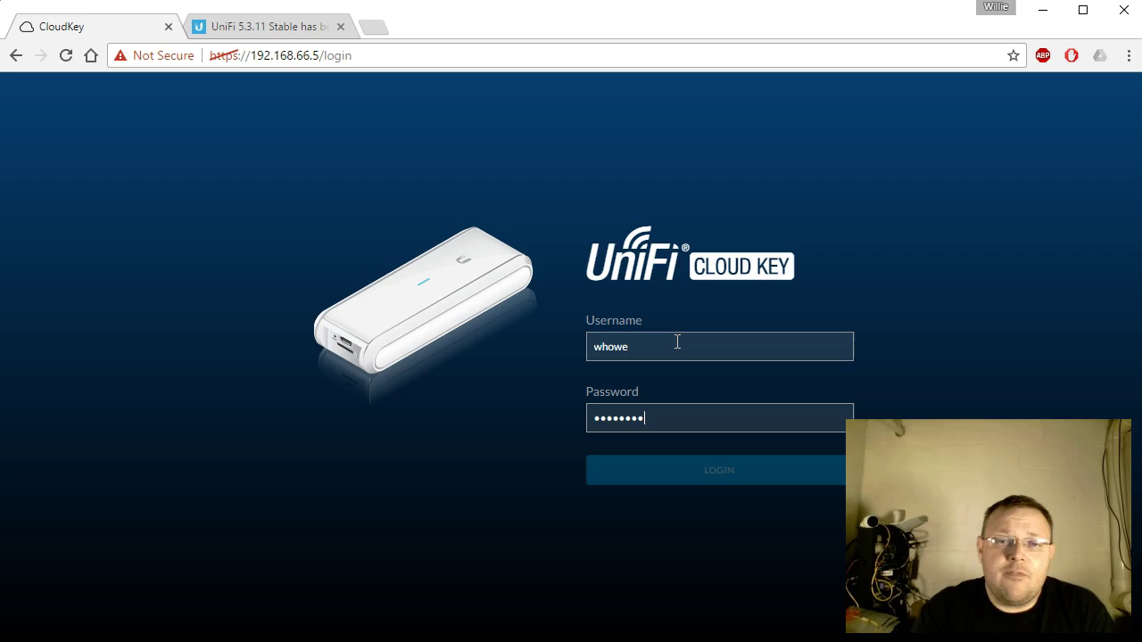
{"action": "left_click", "coordinate": [254, 30]}
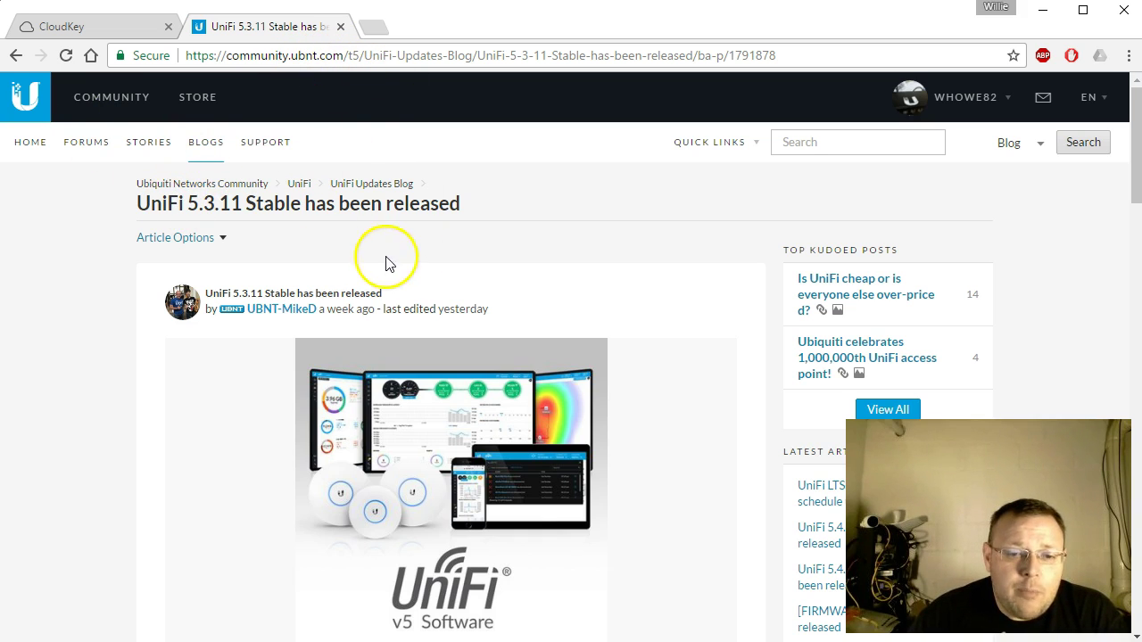
{"action": "scroll", "coordinate": [239, 407], "scroll_direction": "down", "scroll_amount": 5}
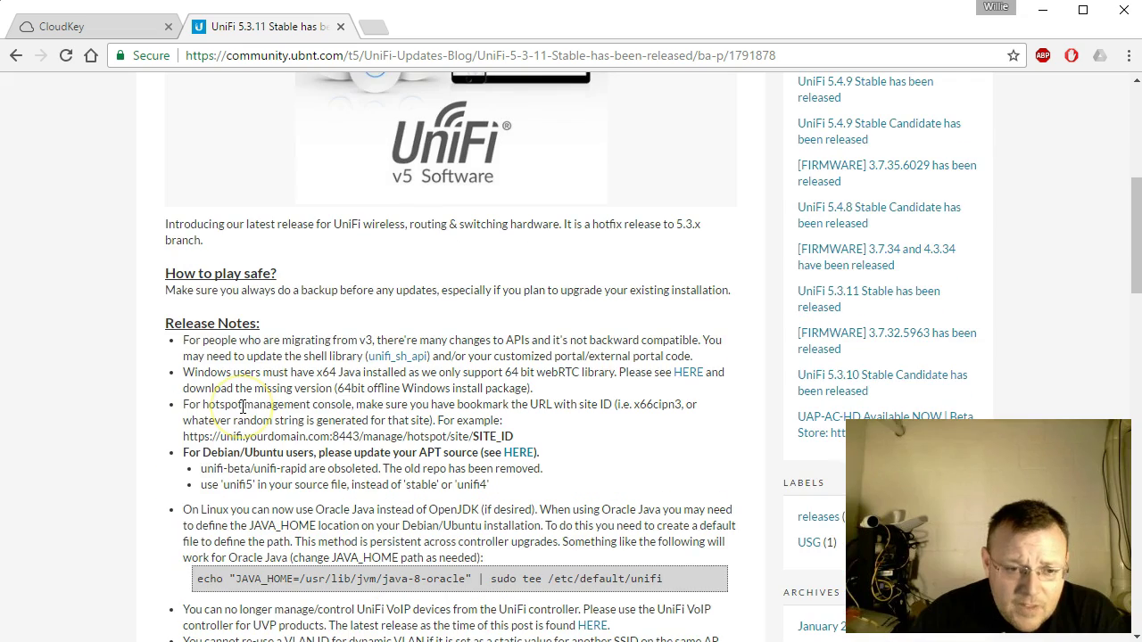
{"action": "scroll", "coordinate": [242, 406], "scroll_direction": "down", "scroll_amount": 2}
{"action": "scroll", "coordinate": [239, 406], "scroll_direction": "up", "scroll_amount": 7}
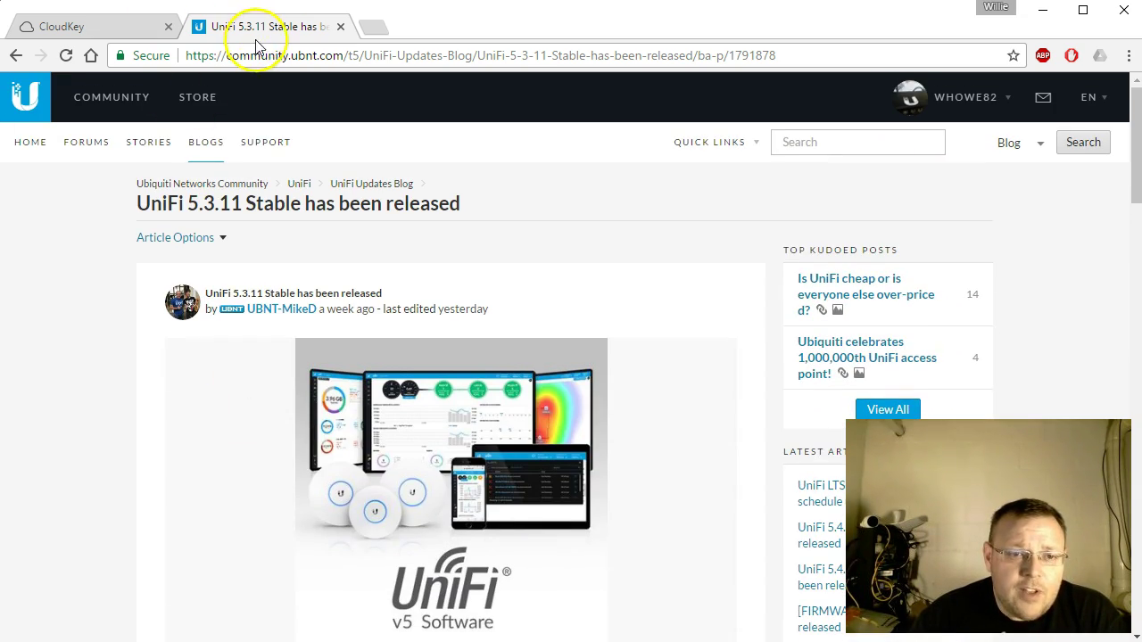
{"action": "scroll", "coordinate": [229, 481], "scroll_direction": "down", "scroll_amount": 9}
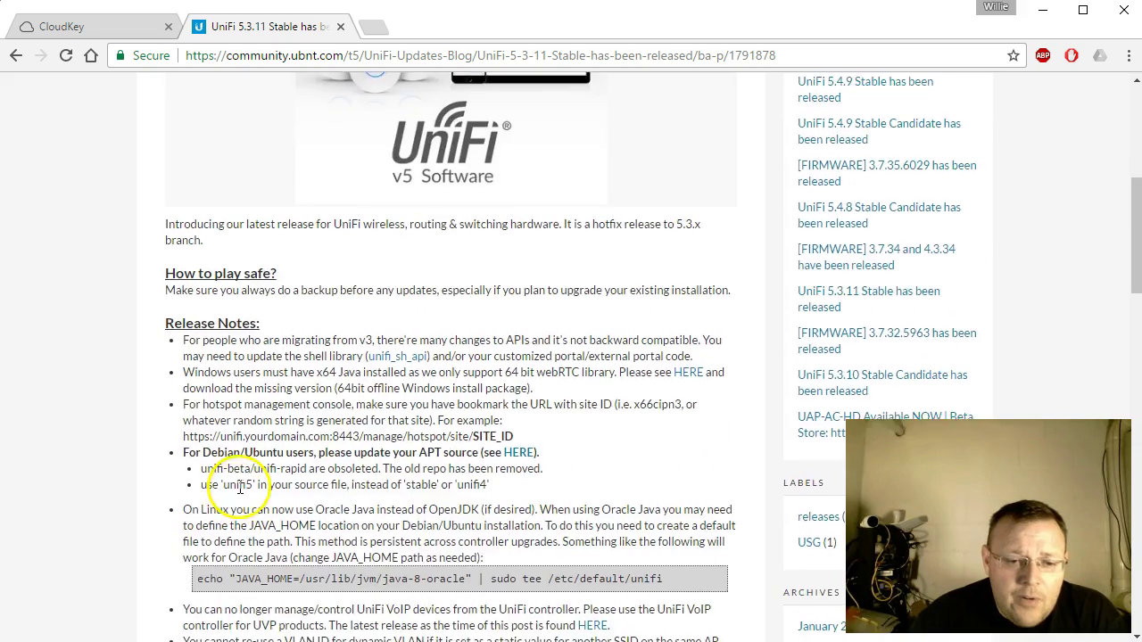
{"action": "scroll", "coordinate": [239, 493], "scroll_direction": "up", "scroll_amount": 2}
{"action": "scroll", "coordinate": [239, 493], "scroll_direction": "up", "scroll_amount": 1}
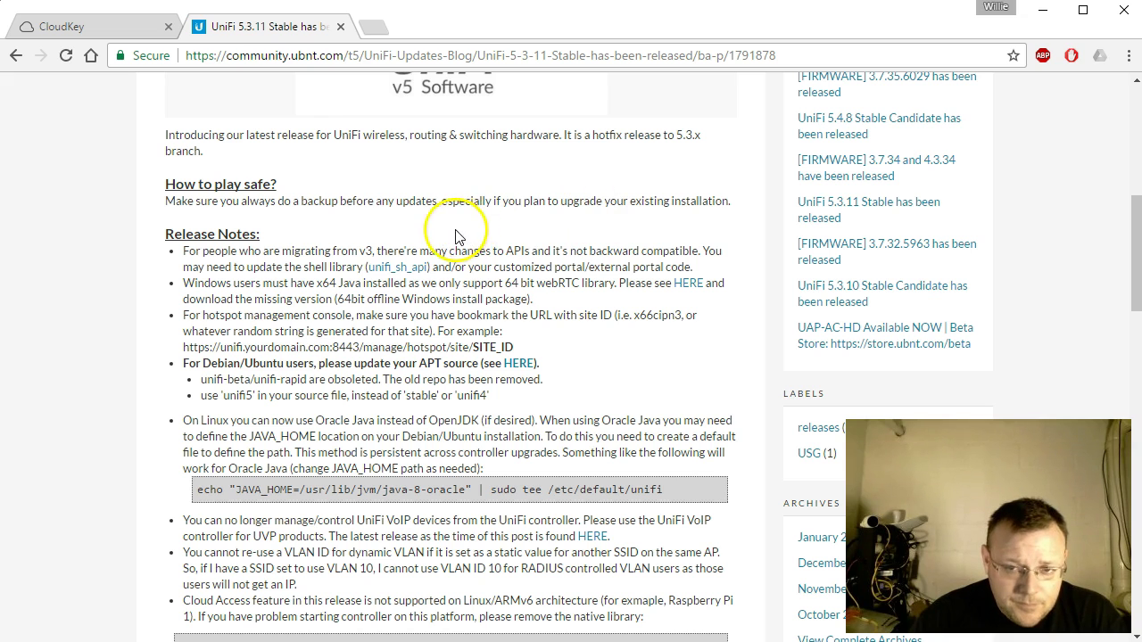
{"action": "scroll", "coordinate": [392, 282], "scroll_direction": "down", "scroll_amount": 1}
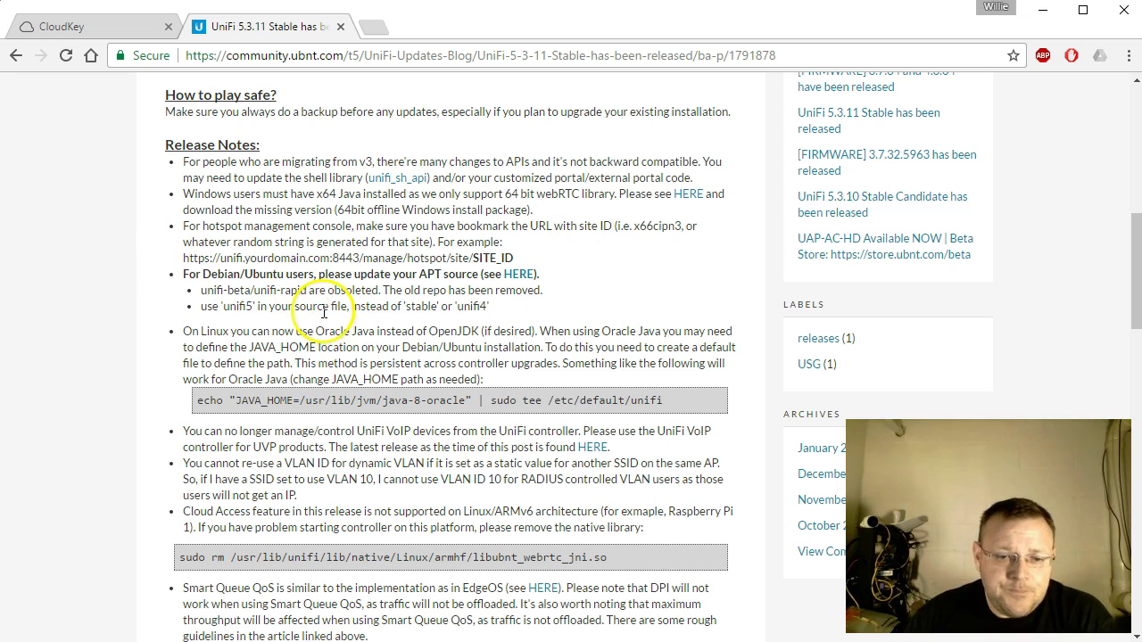
{"action": "scroll", "coordinate": [323, 308], "scroll_direction": "down", "scroll_amount": 1}
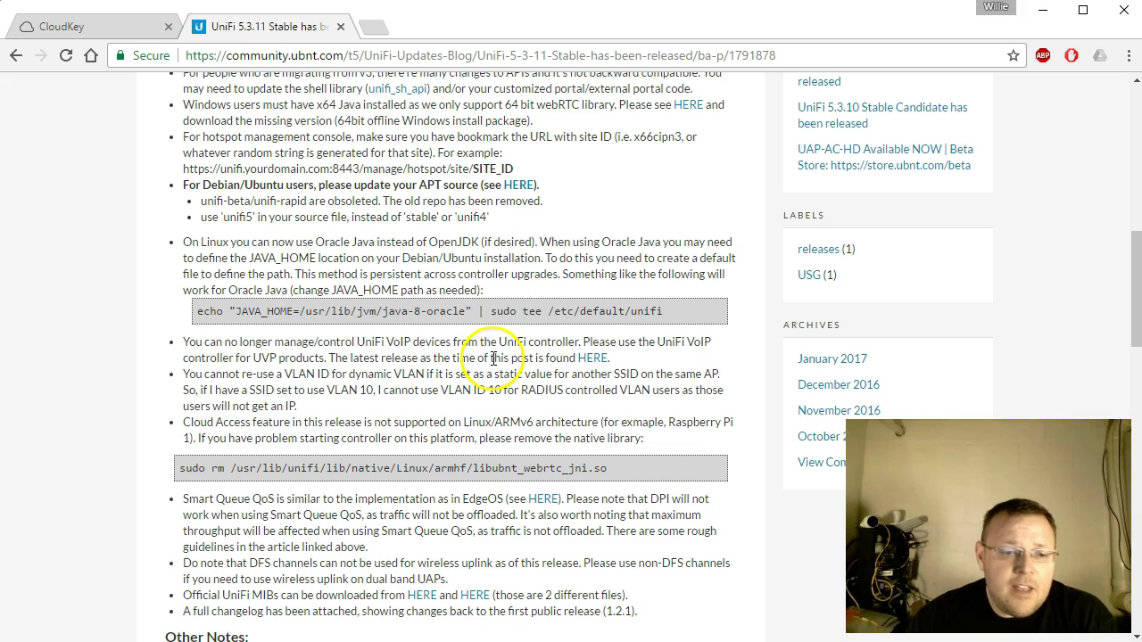
{"action": "scroll", "coordinate": [491, 357], "scroll_direction": "down", "scroll_amount": 1}
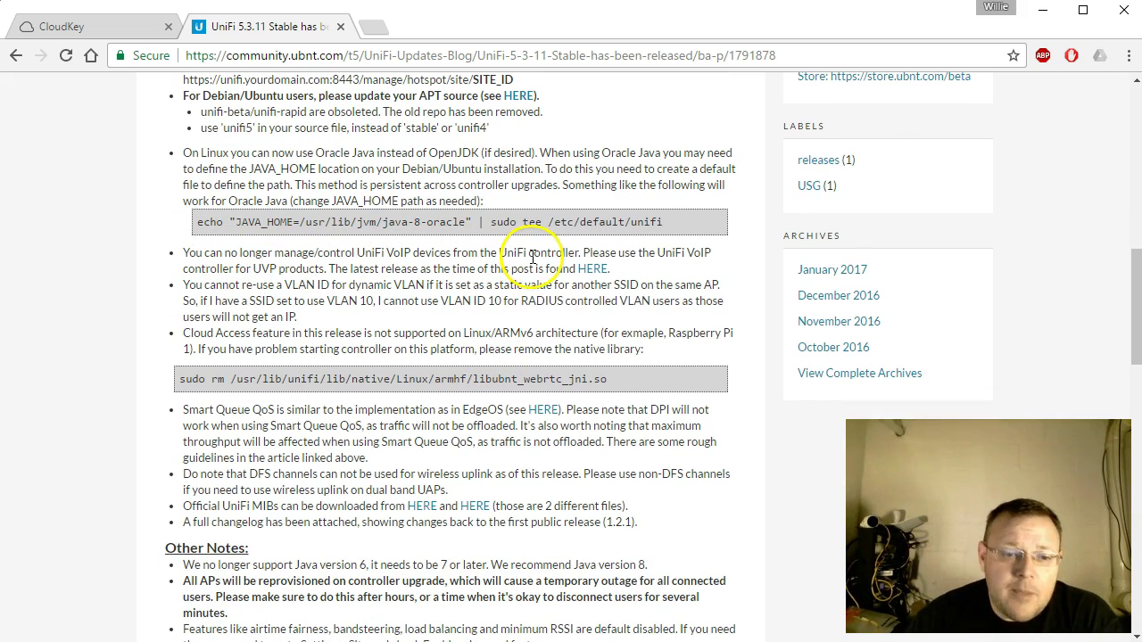
{"action": "scroll", "coordinate": [524, 295], "scroll_direction": "down", "scroll_amount": 1}
{"action": "scroll", "coordinate": [378, 247], "scroll_direction": "up", "scroll_amount": 6}
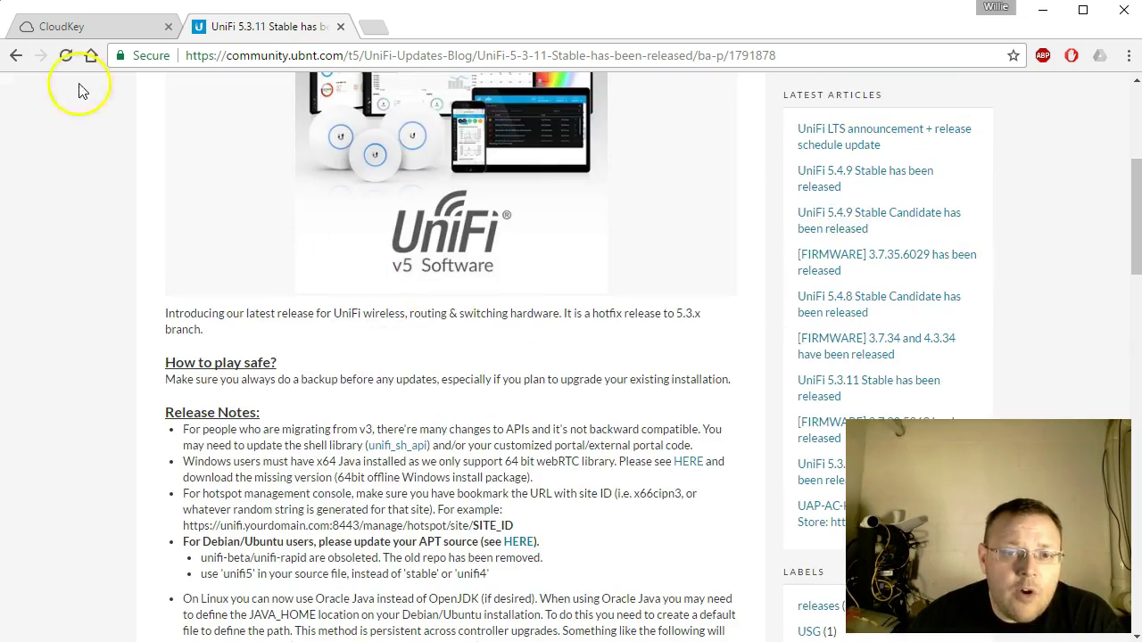
{"action": "scroll", "coordinate": [452, 314], "scroll_direction": "down", "scroll_amount": 11}
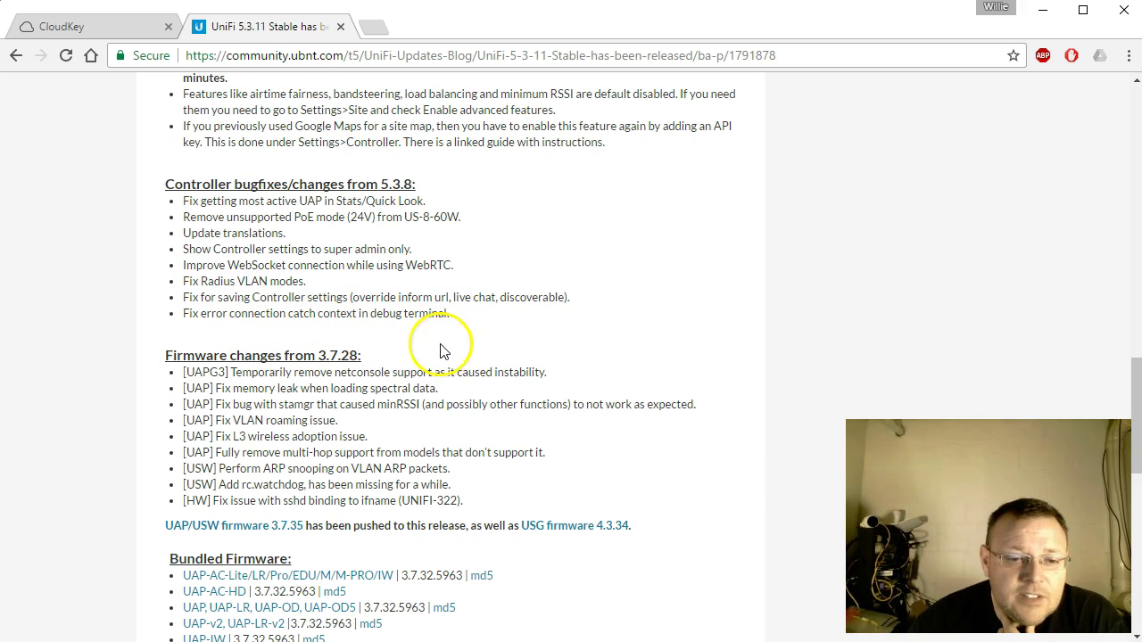
{"action": "scroll", "coordinate": [446, 349], "scroll_direction": "down", "scroll_amount": 2}
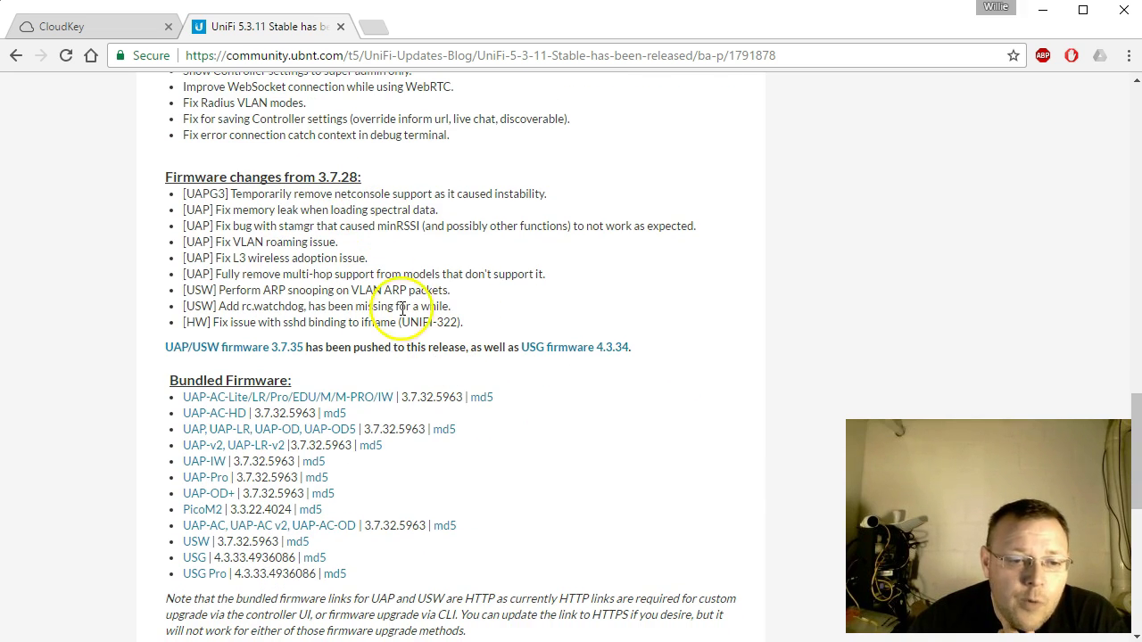
{"action": "scroll", "coordinate": [415, 317], "scroll_direction": "down", "scroll_amount": 1}
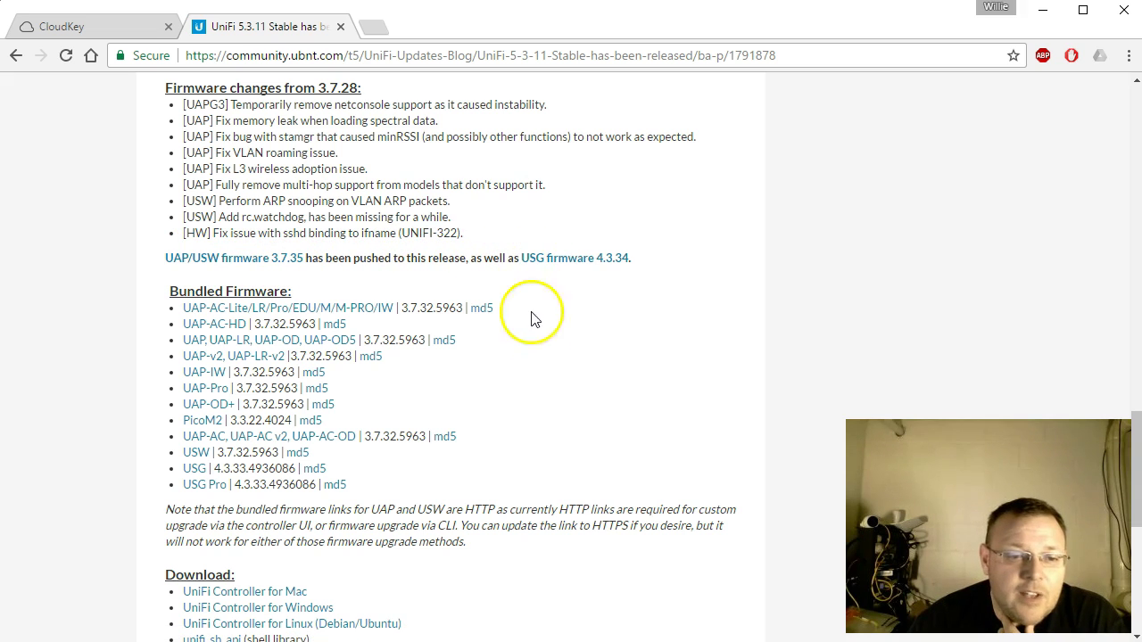
{"action": "scroll", "coordinate": [555, 338], "scroll_direction": "down", "scroll_amount": 1}
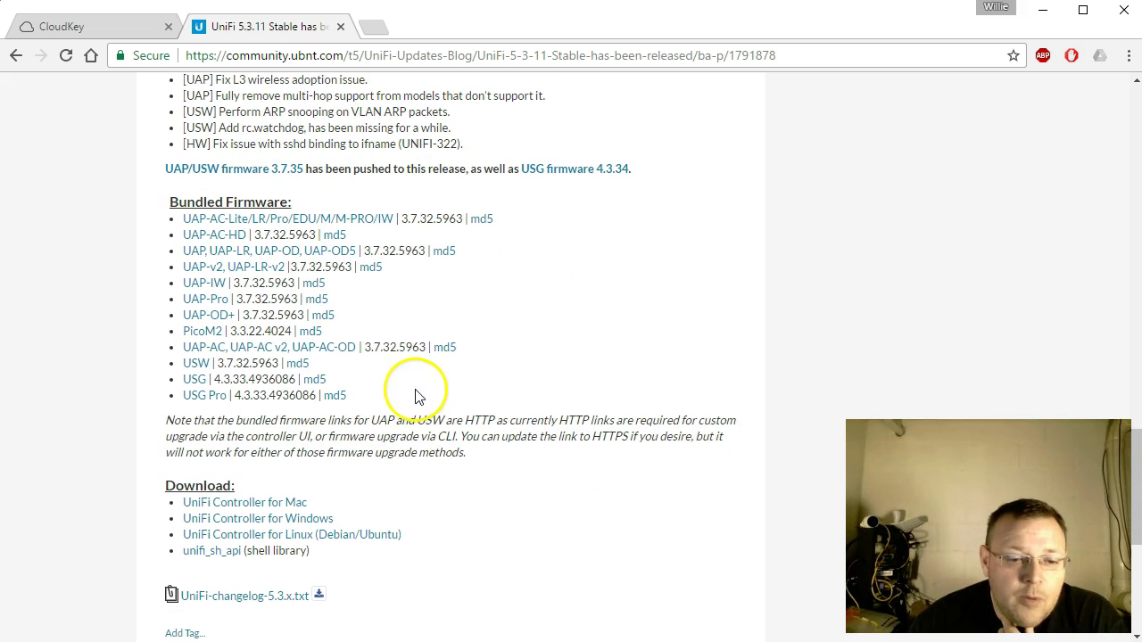
{"action": "scroll", "coordinate": [413, 393], "scroll_direction": "down", "scroll_amount": 2}
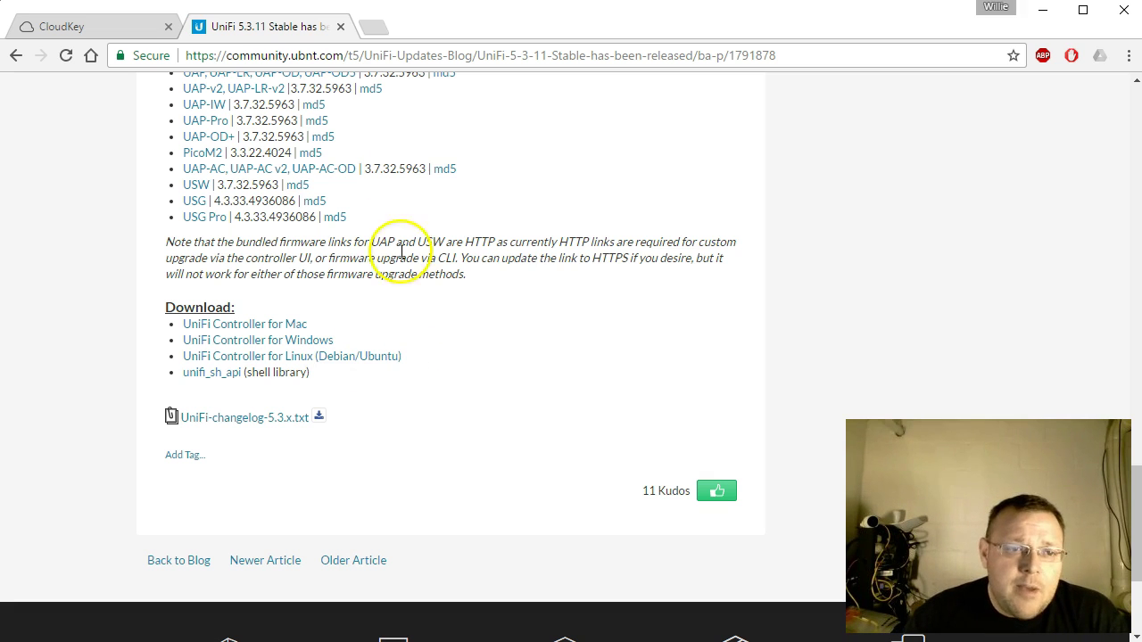
In Cloud Key Maintenance, find UniFi 5.3.11-8935 available and cancel the update prompt for now.
{"action": "left_click", "coordinate": [86, 23]}
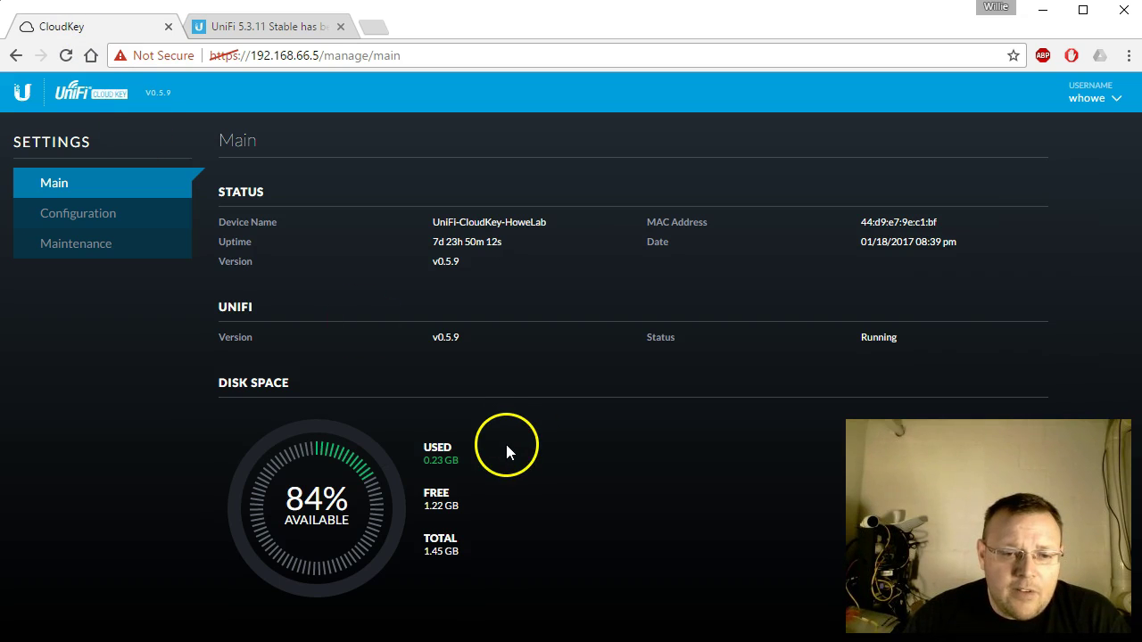
{"action": "left_click", "coordinate": [69, 252]}
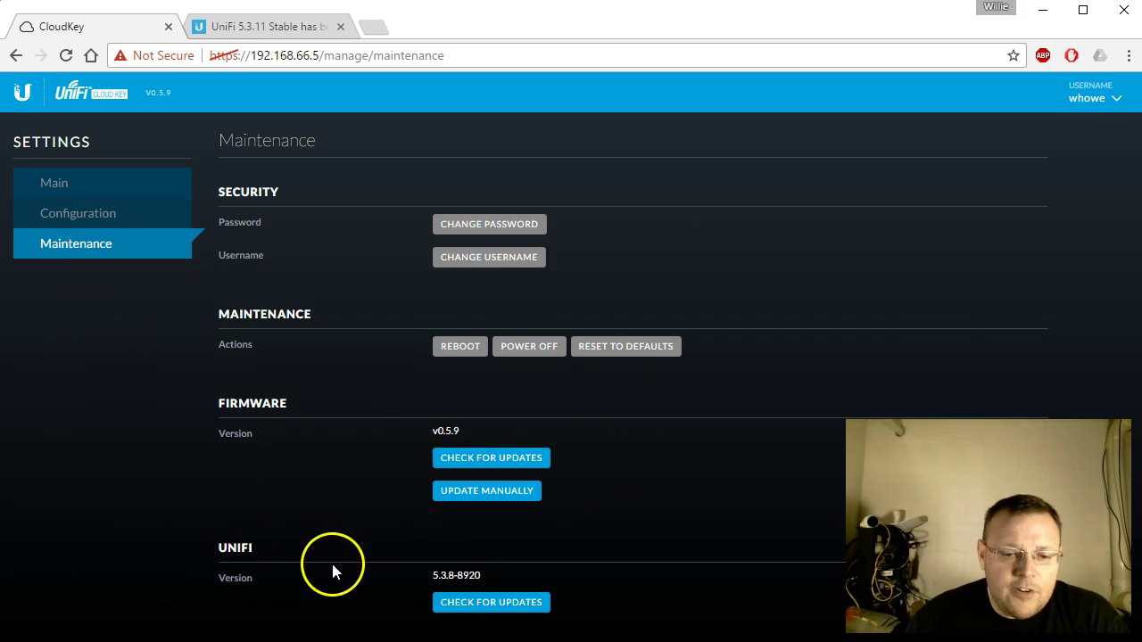
{"action": "left_click", "coordinate": [487, 603]}
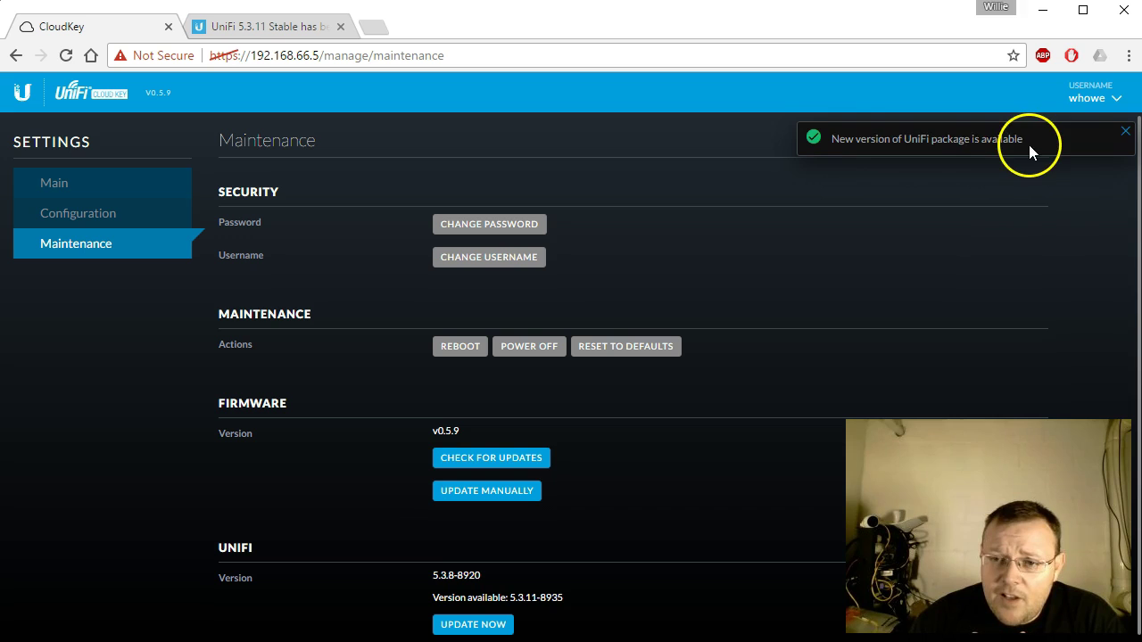
{"action": "scroll", "coordinate": [758, 340], "scroll_direction": "down", "scroll_amount": 1}
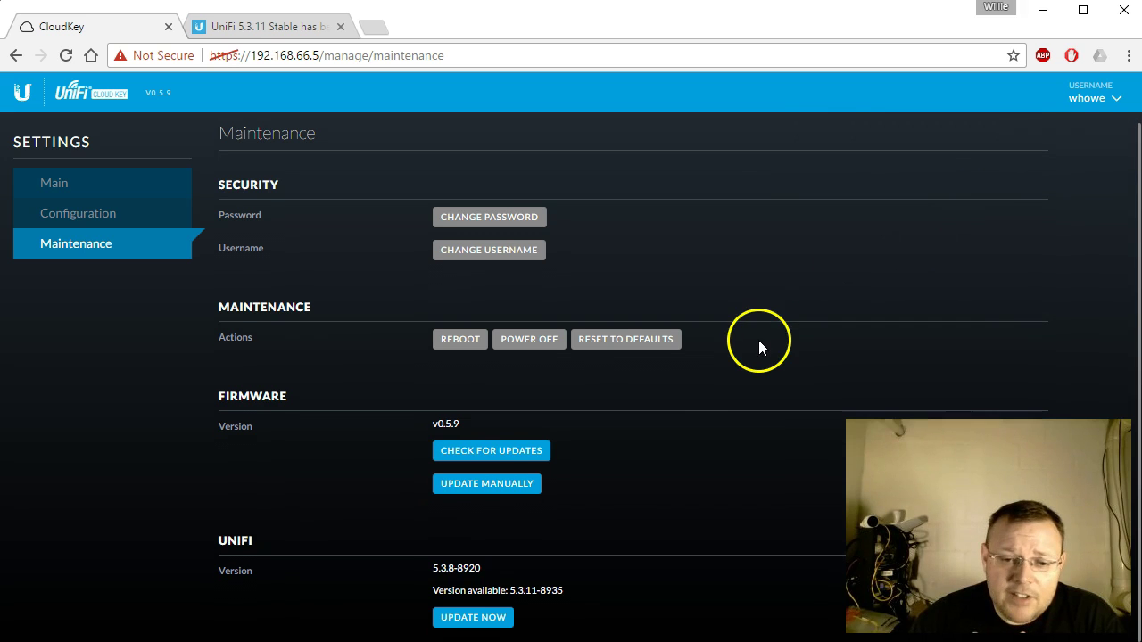
{"action": "left_click", "coordinate": [486, 618]}
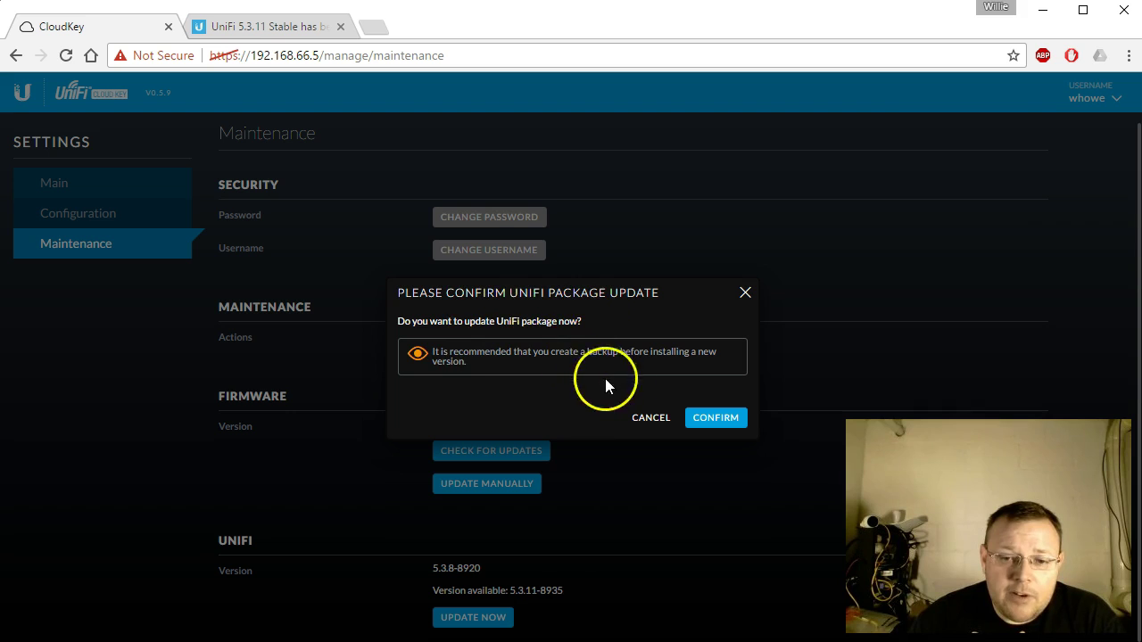
{"action": "left_click", "coordinate": [647, 419]}
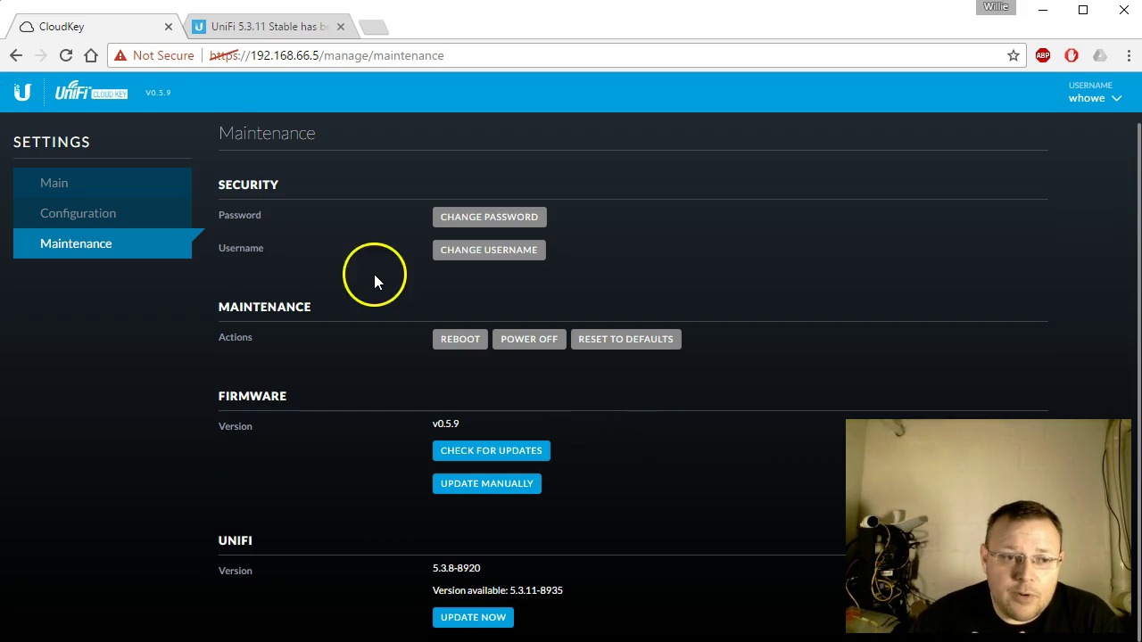
Log out of the Cloud Key and load the device start page showing controller v5.3.8.
{"action": "left_click", "coordinate": [1066, 102]}
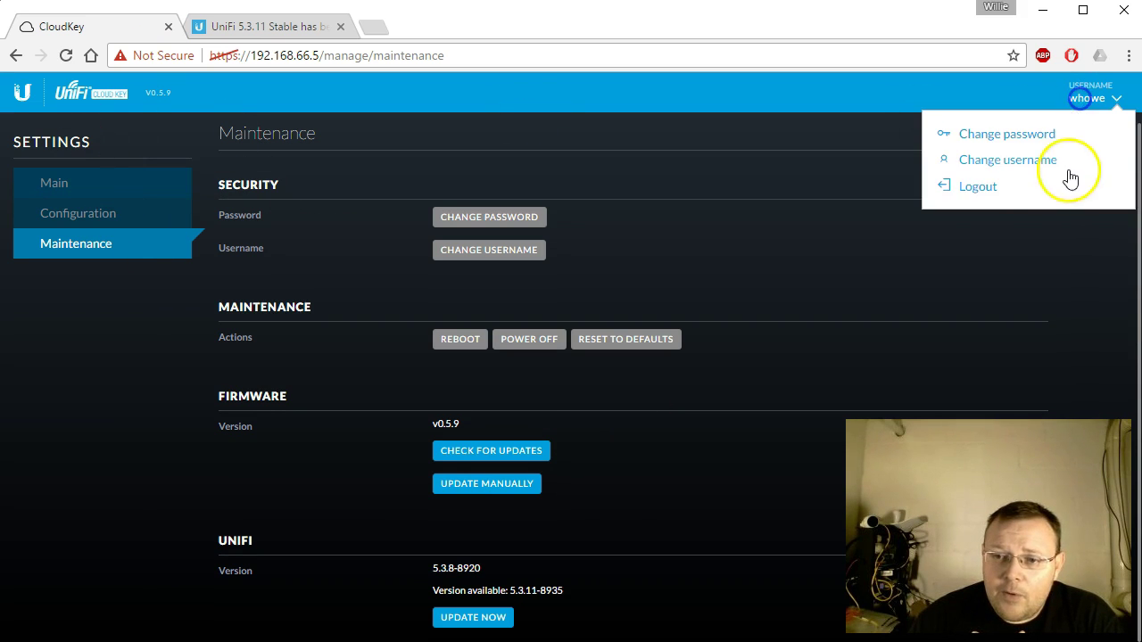
{"action": "left_click", "coordinate": [974, 189]}
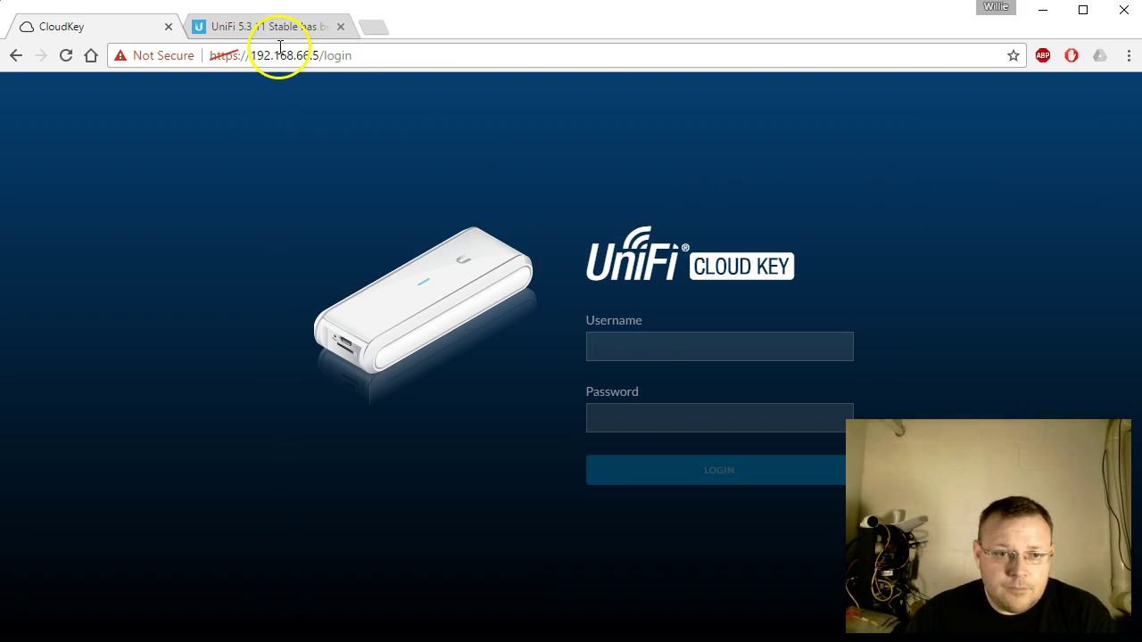
{"action": "left_click_drag", "start_coordinate": [323, 56], "coordinate": [541, 72]}
{"action": "key", "text": "BackSpace"}
{"action": "key", "text": "Return"}
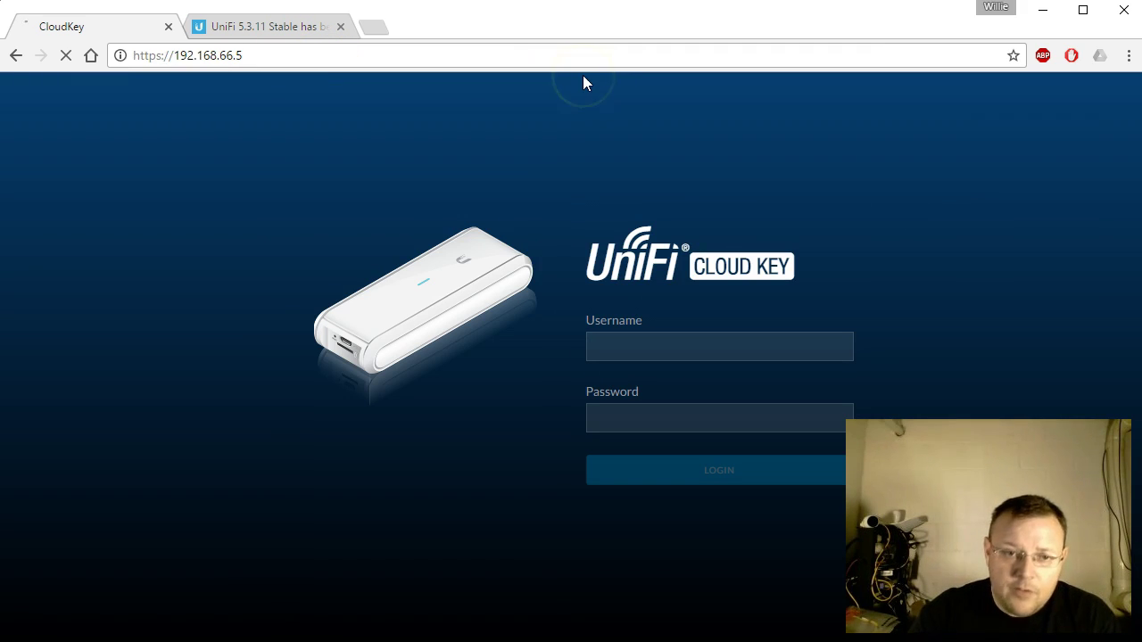
{"action": "double_click", "coordinate": [596, 203]}
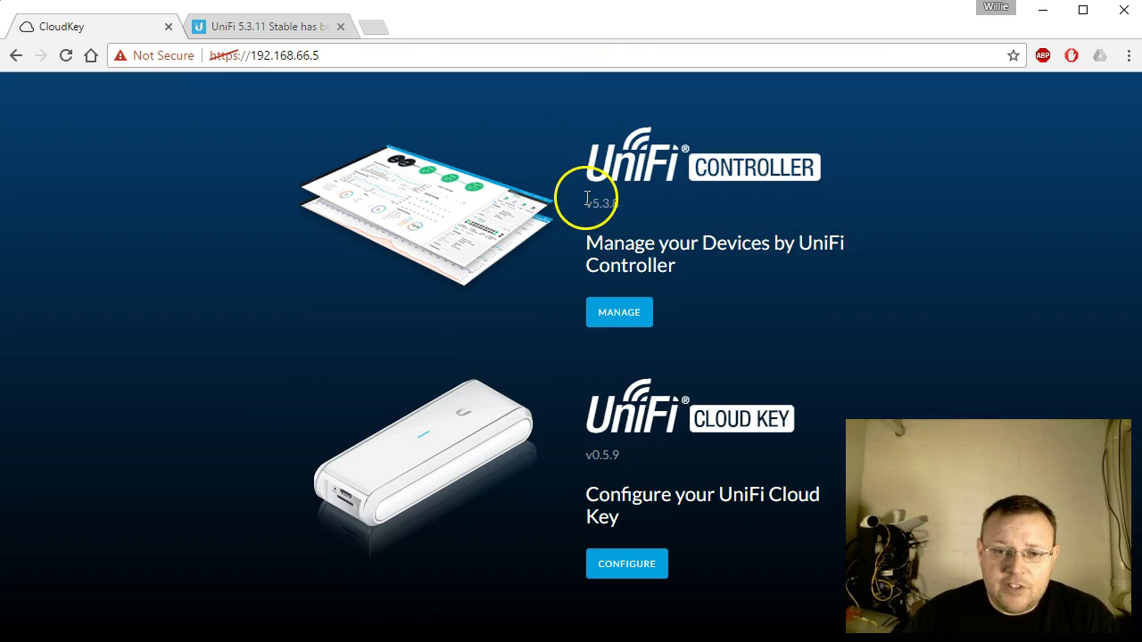
{"action": "left_click", "coordinate": [630, 203]}
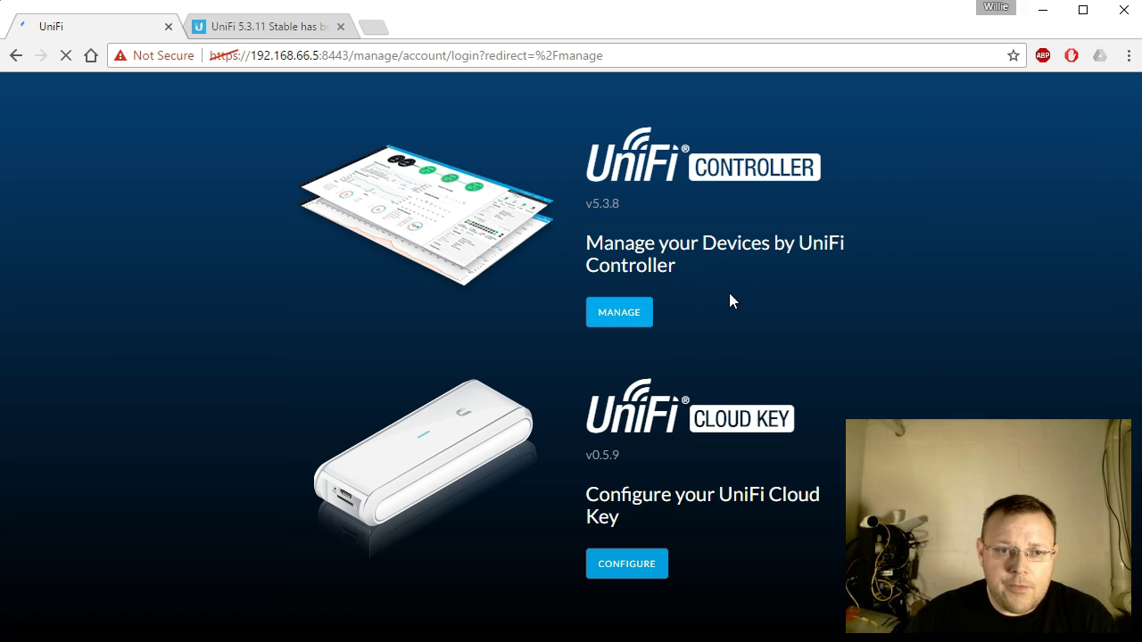
Sign in to the UniFi Controller with the controller username and password.
{"action": "left_click", "coordinate": [484, 308]}
{"action": "type", "text": "whowe"}
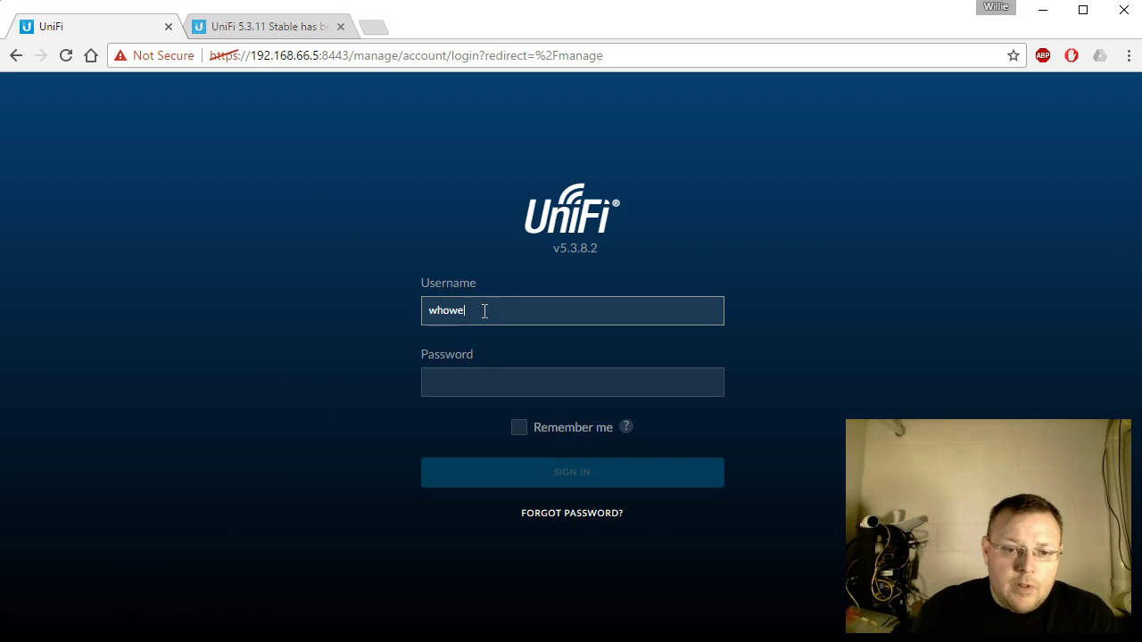
{"action": "key", "text": "Tab"}
{"action": "type", "text": "**"}
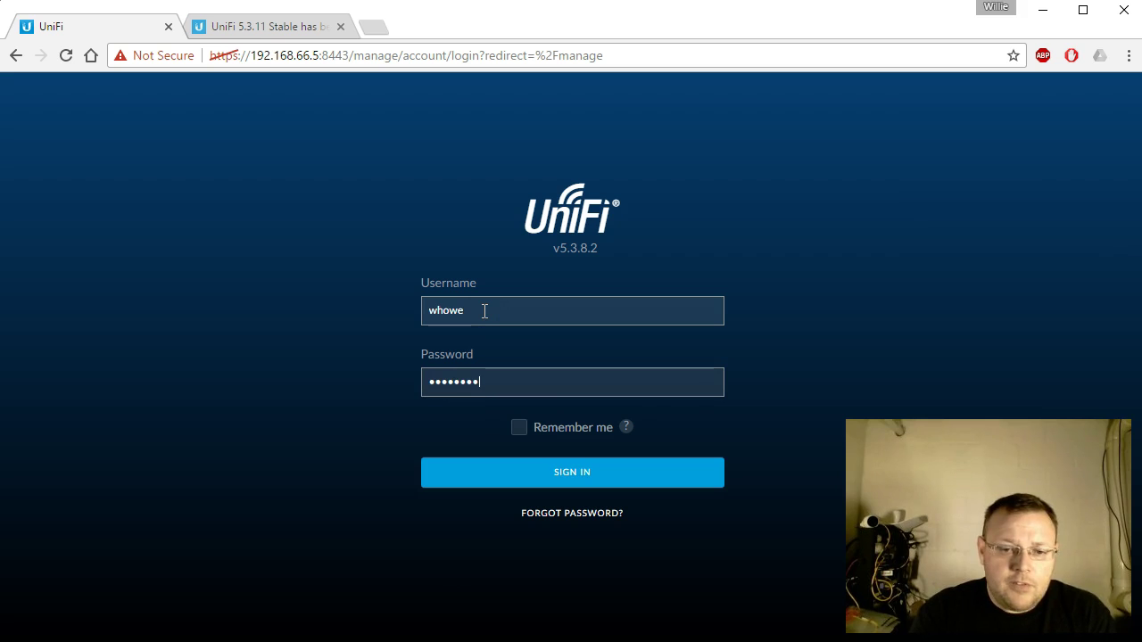
{"action": "key", "text": "Return"}
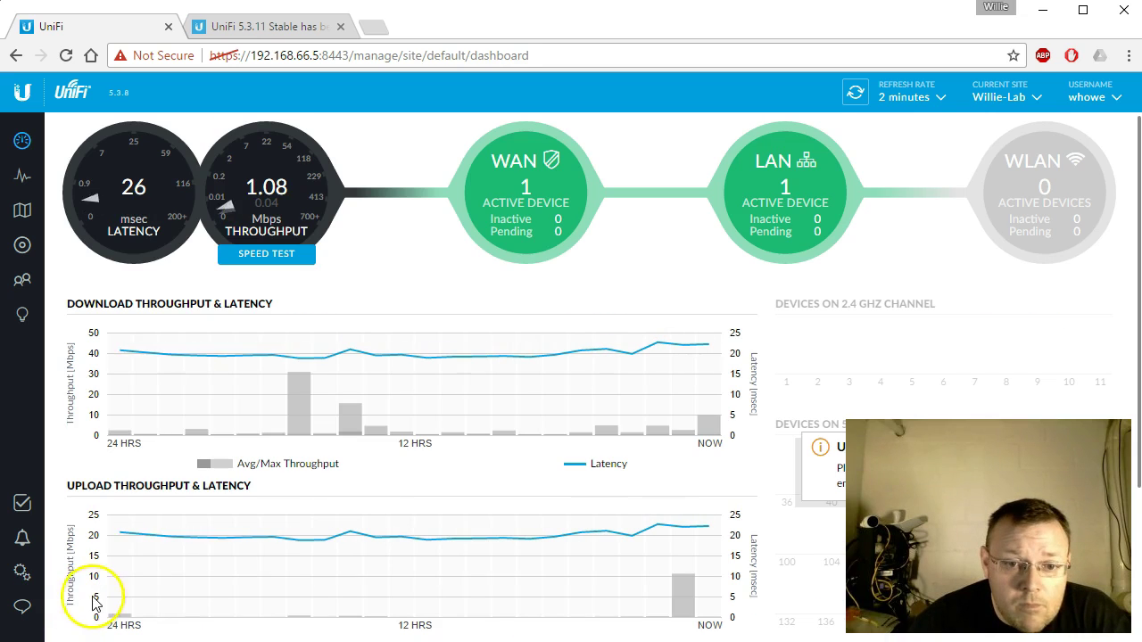
Download a controller backup from Settings > Maintenance, review Auto Backup files, and log out.
{"action": "left_click", "coordinate": [19, 617]}
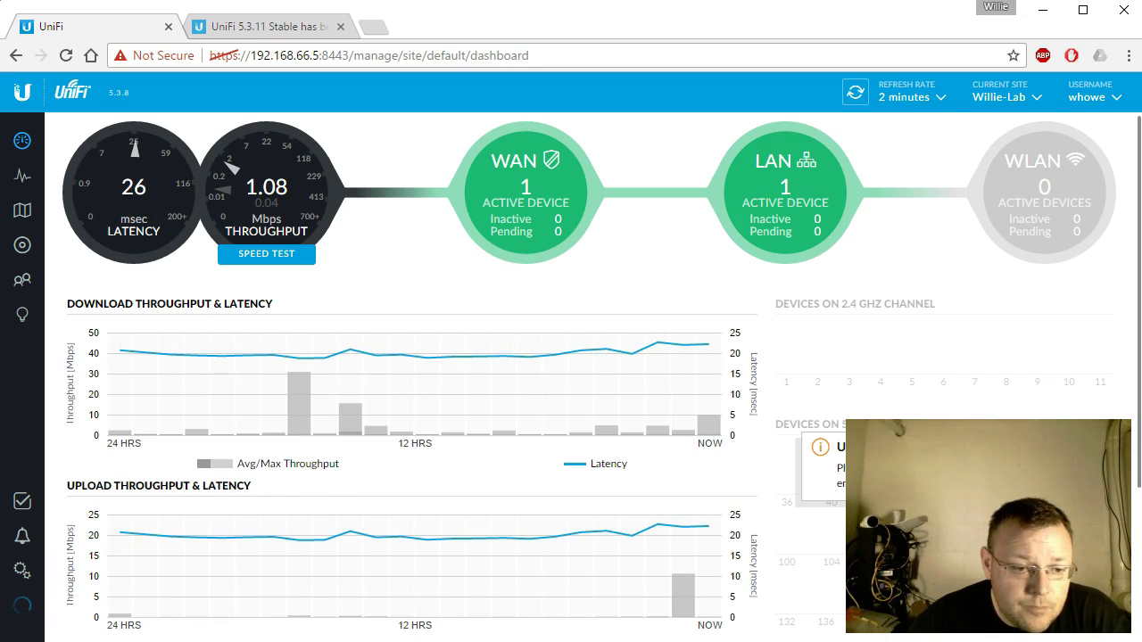
{"action": "left_click", "coordinate": [23, 571]}
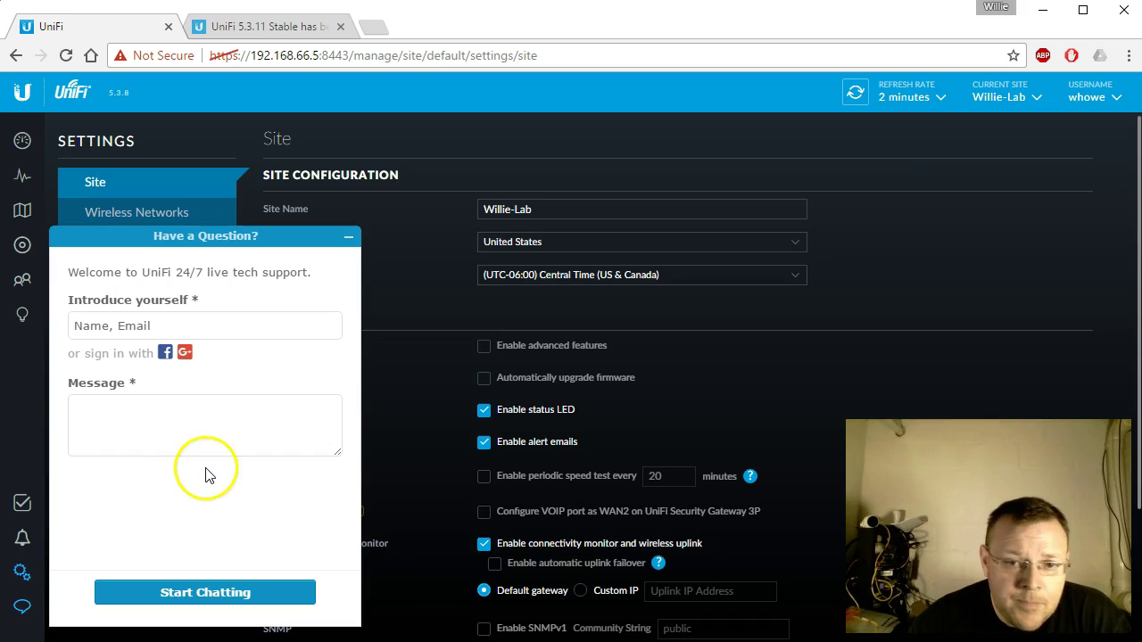
{"action": "left_click", "coordinate": [125, 515]}
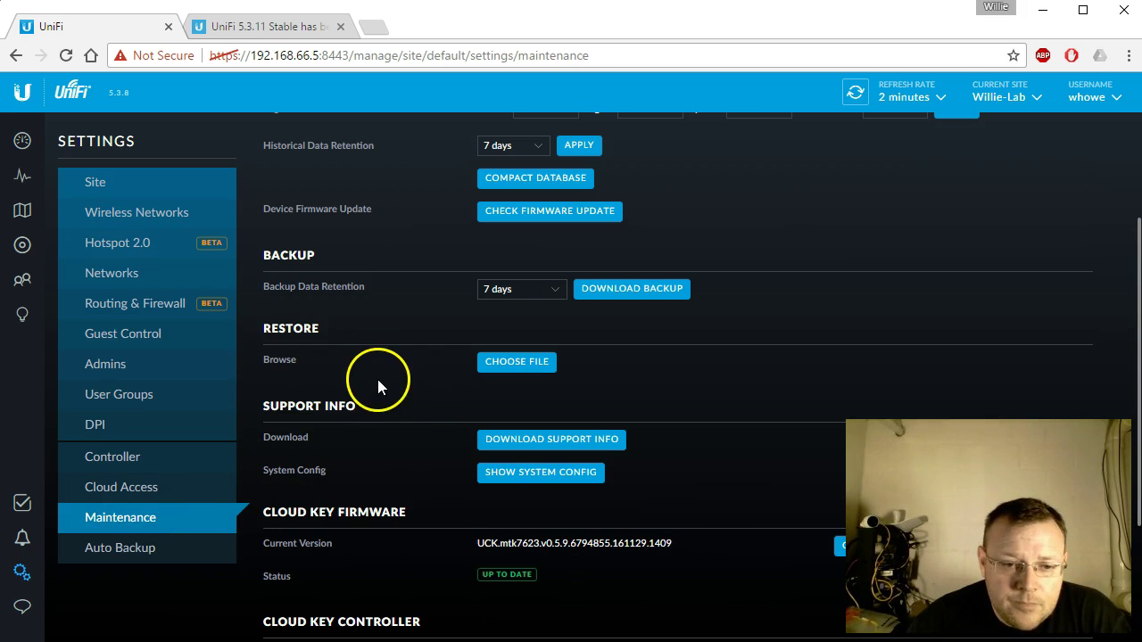
{"action": "left_click", "coordinate": [633, 288]}
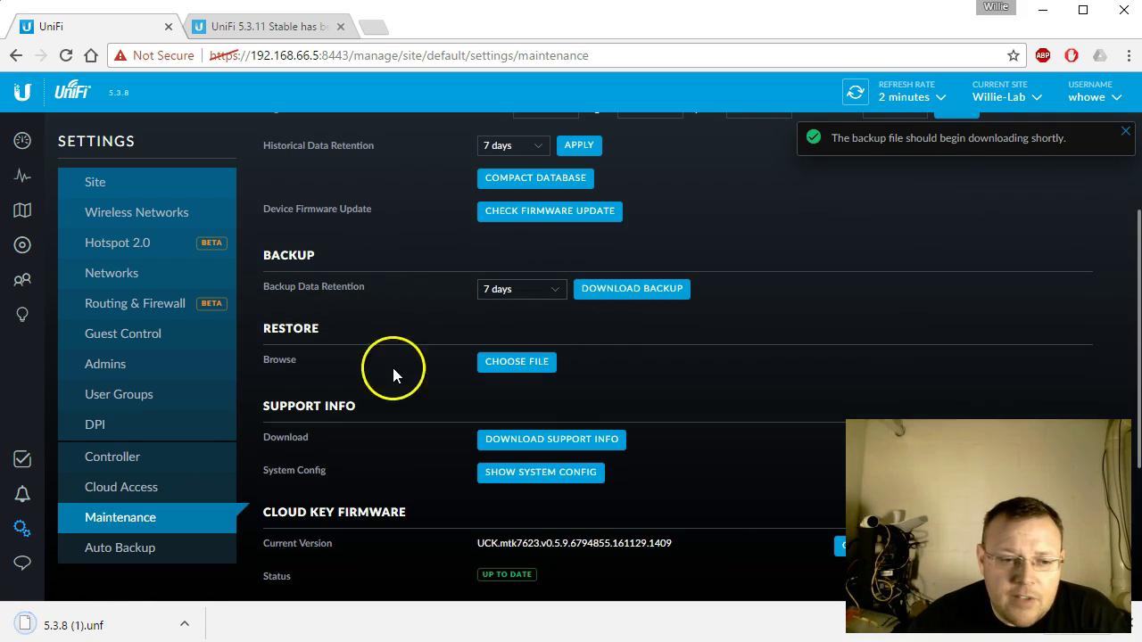
{"action": "left_click", "coordinate": [123, 547]}
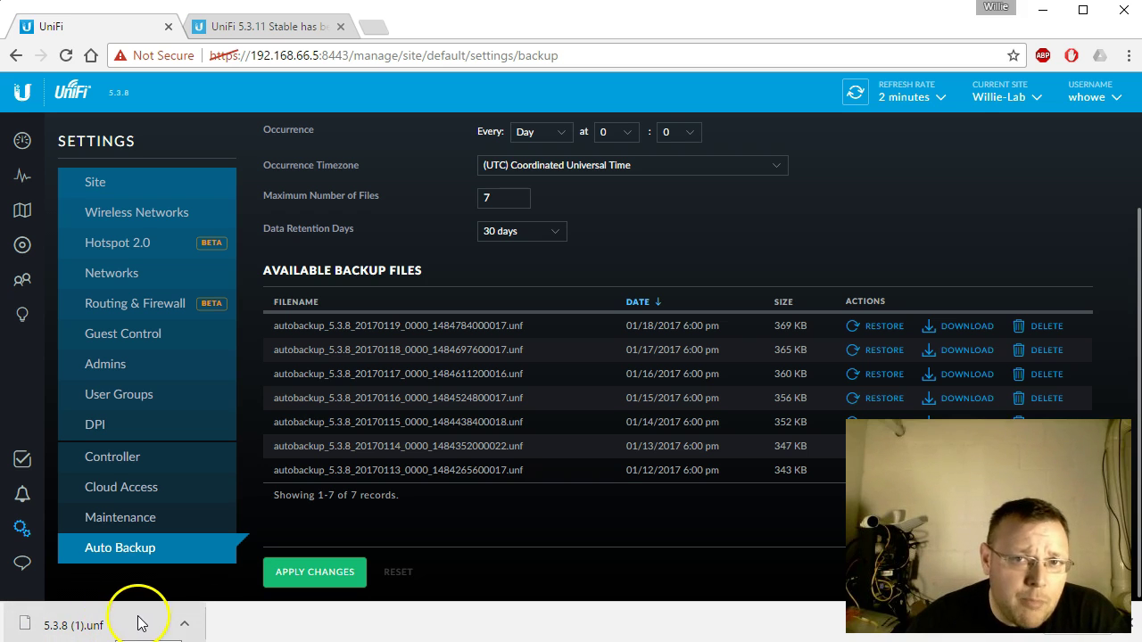
{"action": "left_click", "coordinate": [1082, 100]}
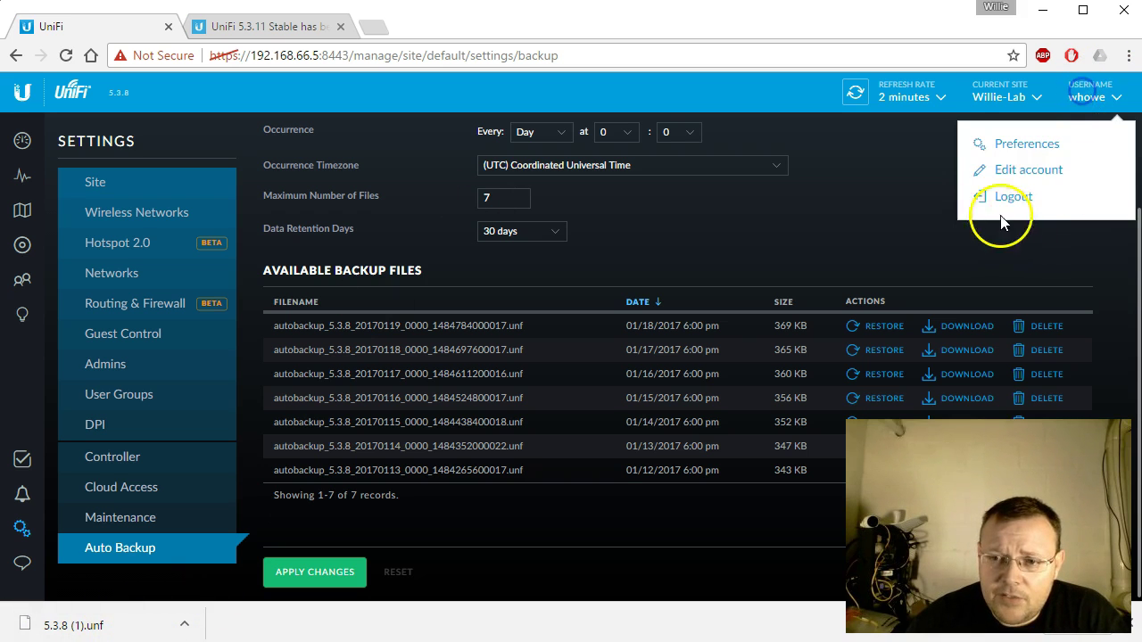
{"action": "left_click", "coordinate": [1009, 195]}
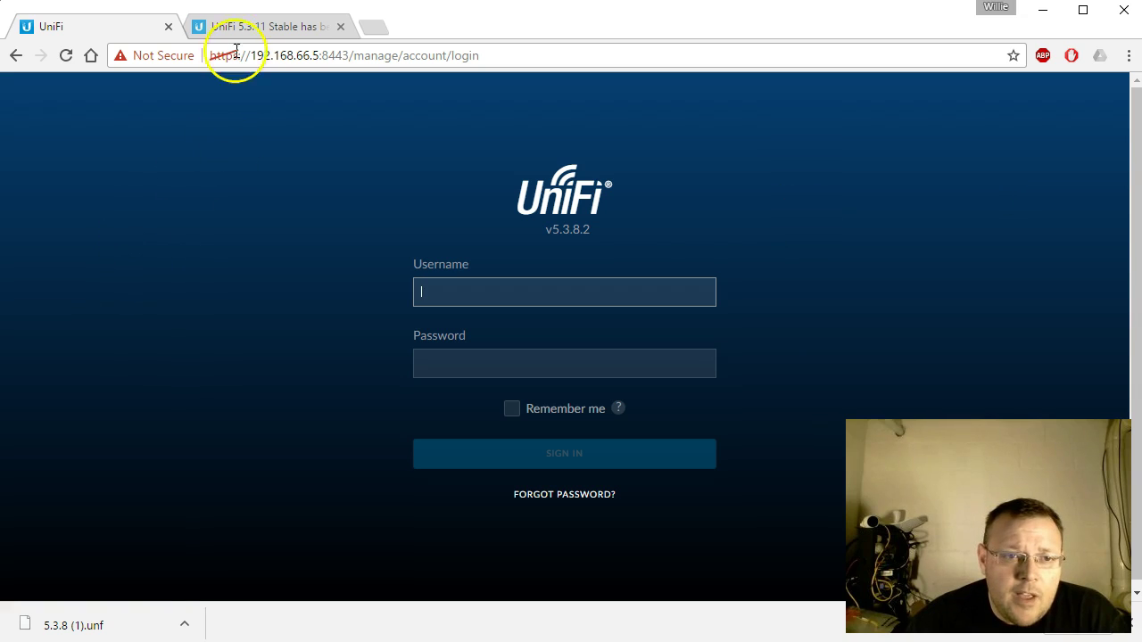
Load the Cloud Key address without ':8443/manage/account/login' and sign in to its configuration.
{"action": "left_click_drag", "start_coordinate": [320, 55], "coordinate": [772, 99]}
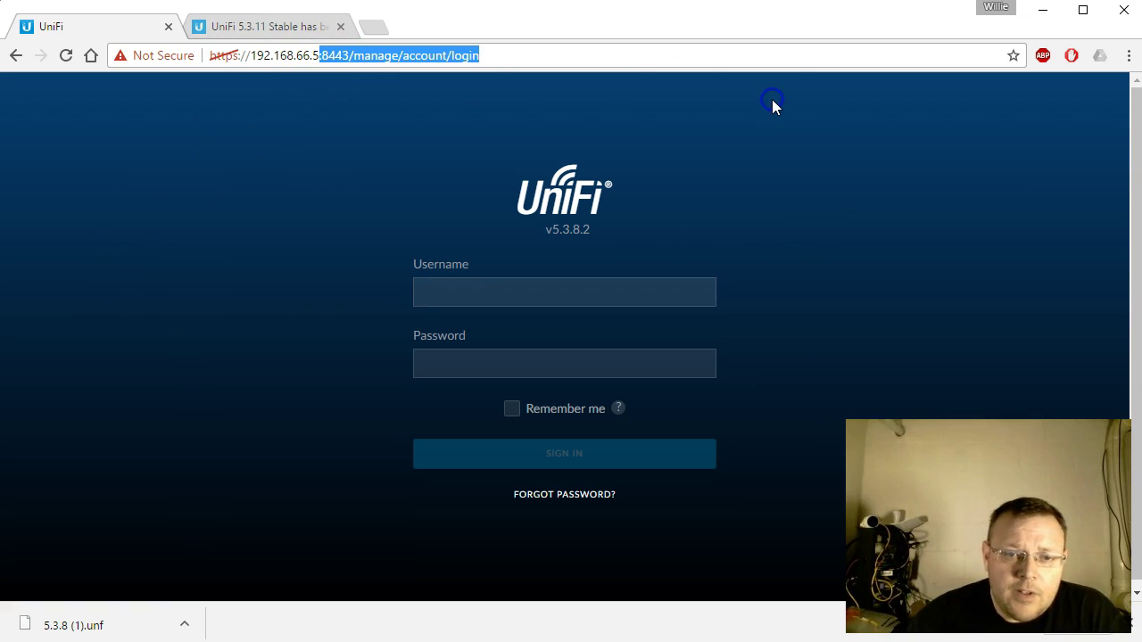
{"action": "key", "text": "BackSpace"}
{"action": "key", "text": "Return"}
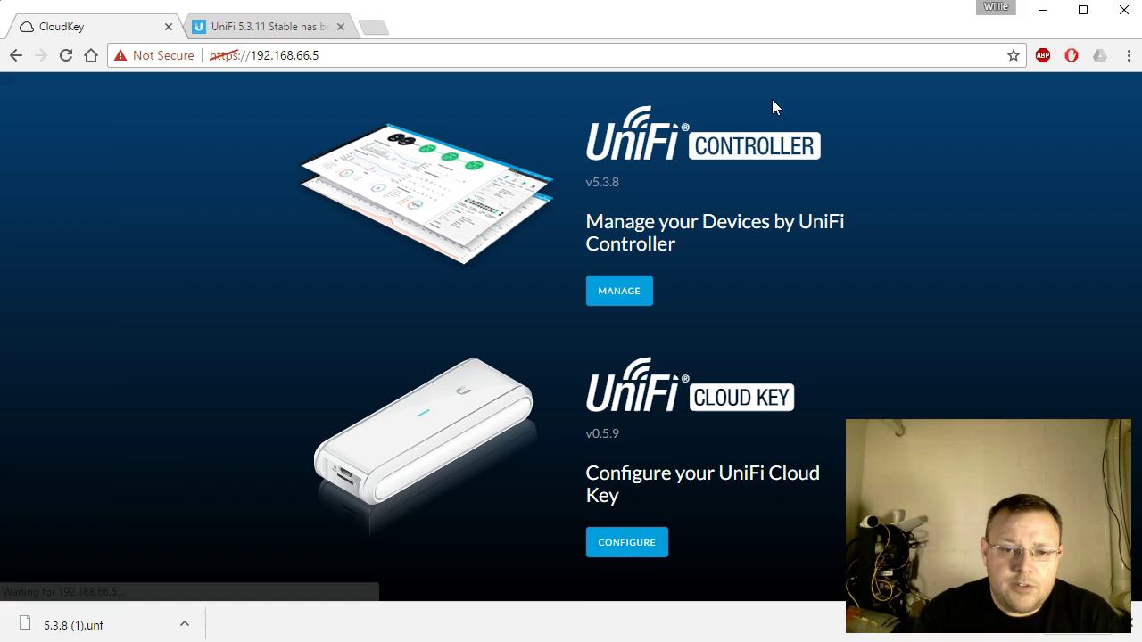
{"action": "left_click", "coordinate": [632, 558]}
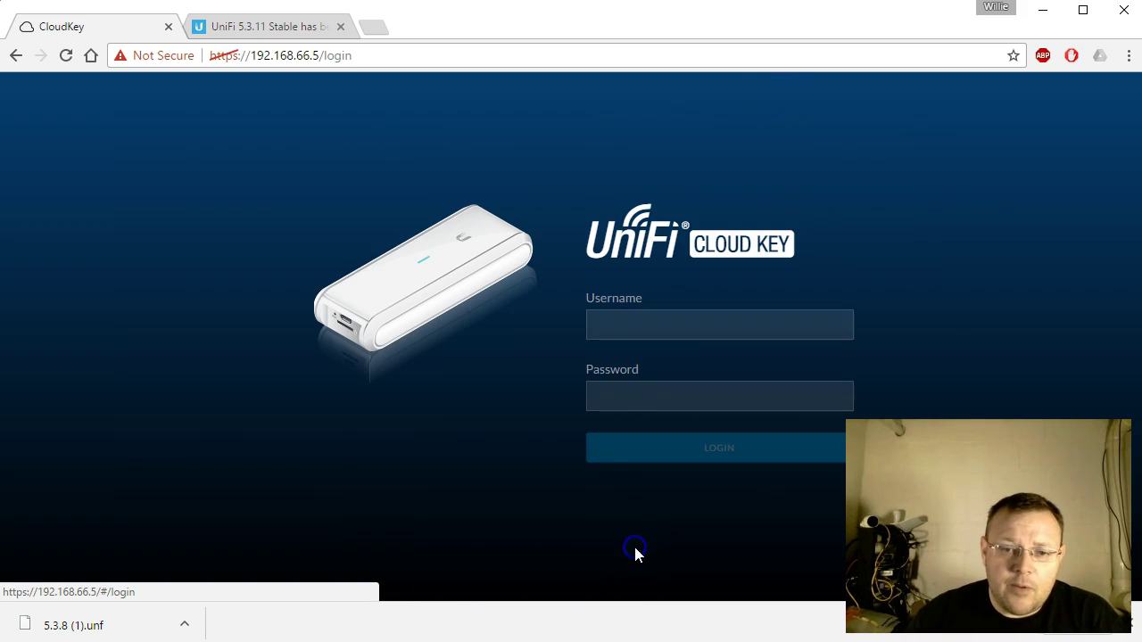
{"action": "left_click", "coordinate": [633, 328]}
{"action": "type", "text": "whowe"}
{"action": "key", "text": "Tab"}
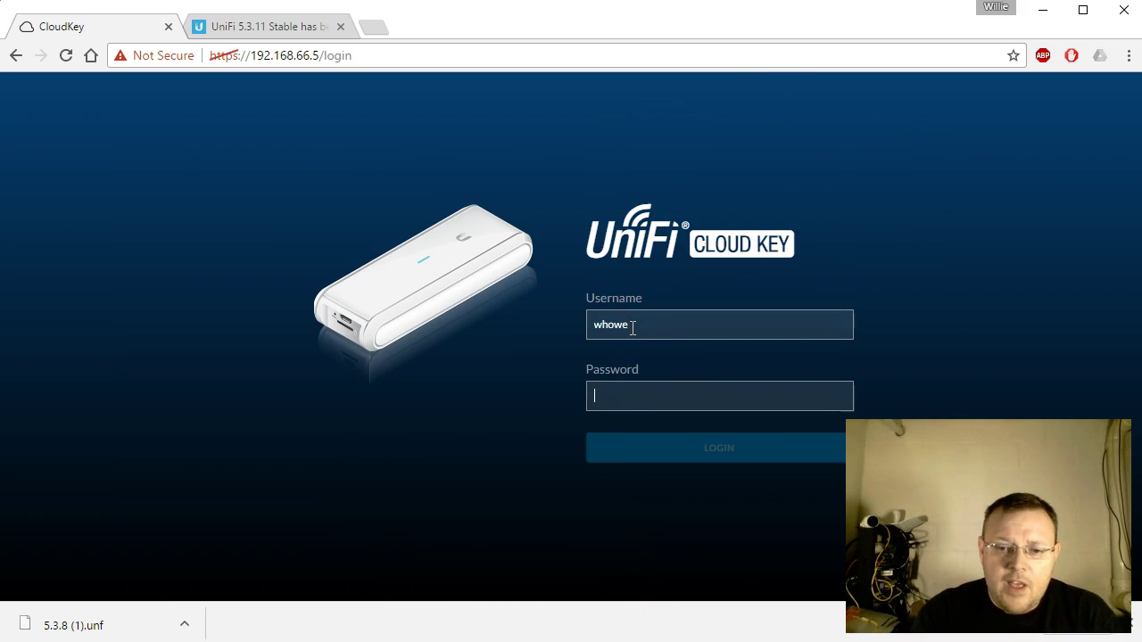
{"action": "type", "text": "u"}
{"action": "key", "text": "Return"}
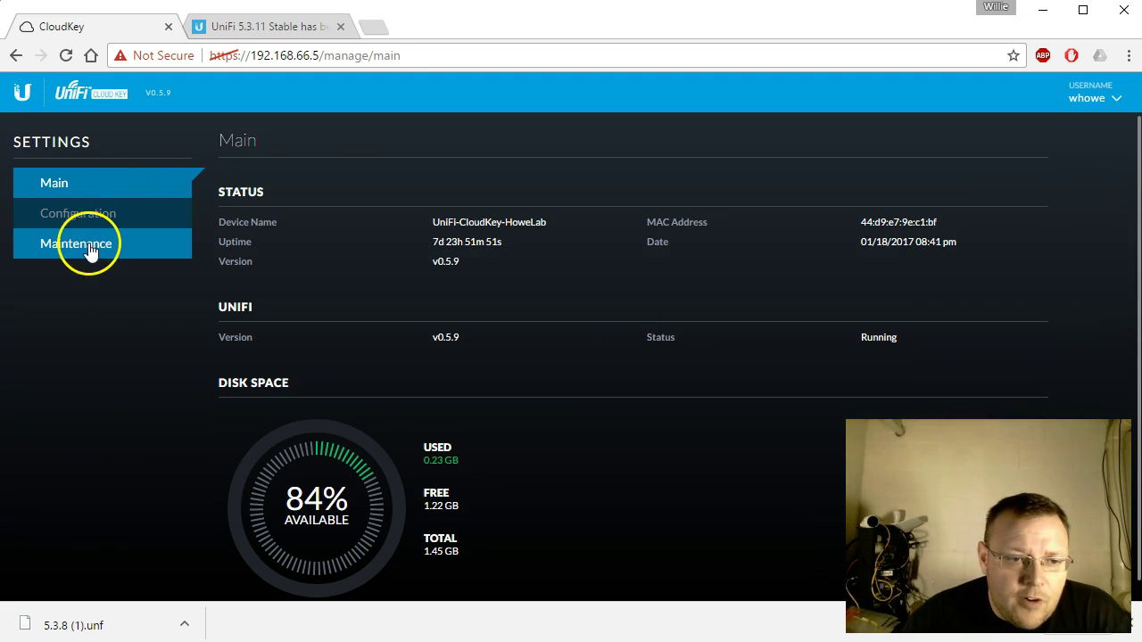
Check Cloud Key firmware updates in Maintenance, confirming v0.5.9 is up to date.
{"action": "left_click", "coordinate": [81, 245]}
{"action": "scroll", "coordinate": [589, 461], "scroll_direction": "down", "scroll_amount": 1}
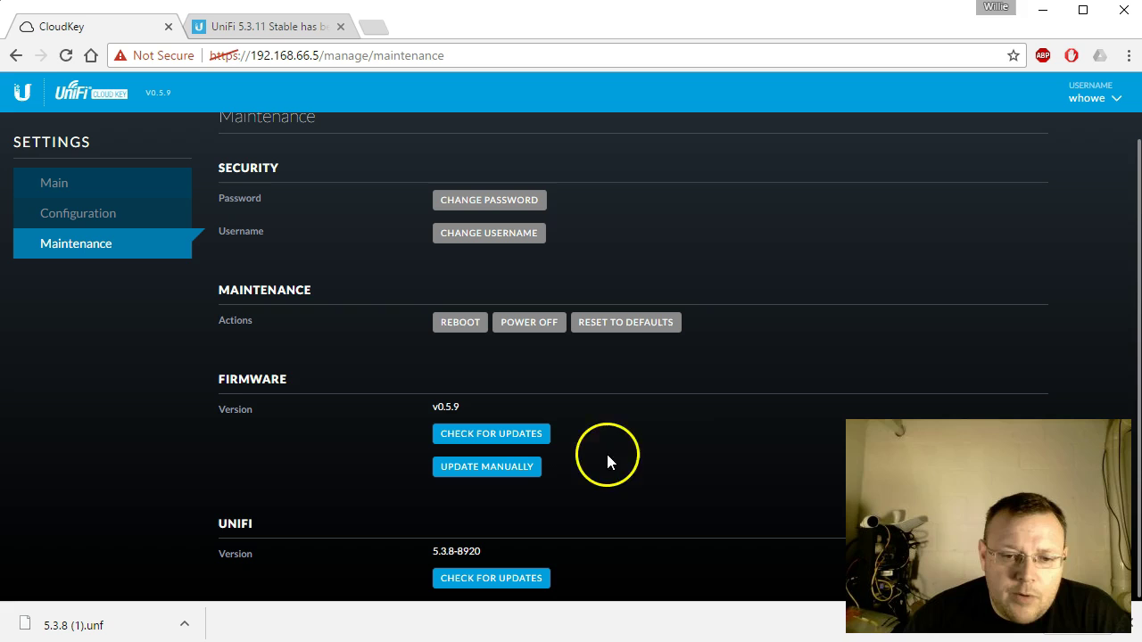
{"action": "left_click", "coordinate": [465, 433]}
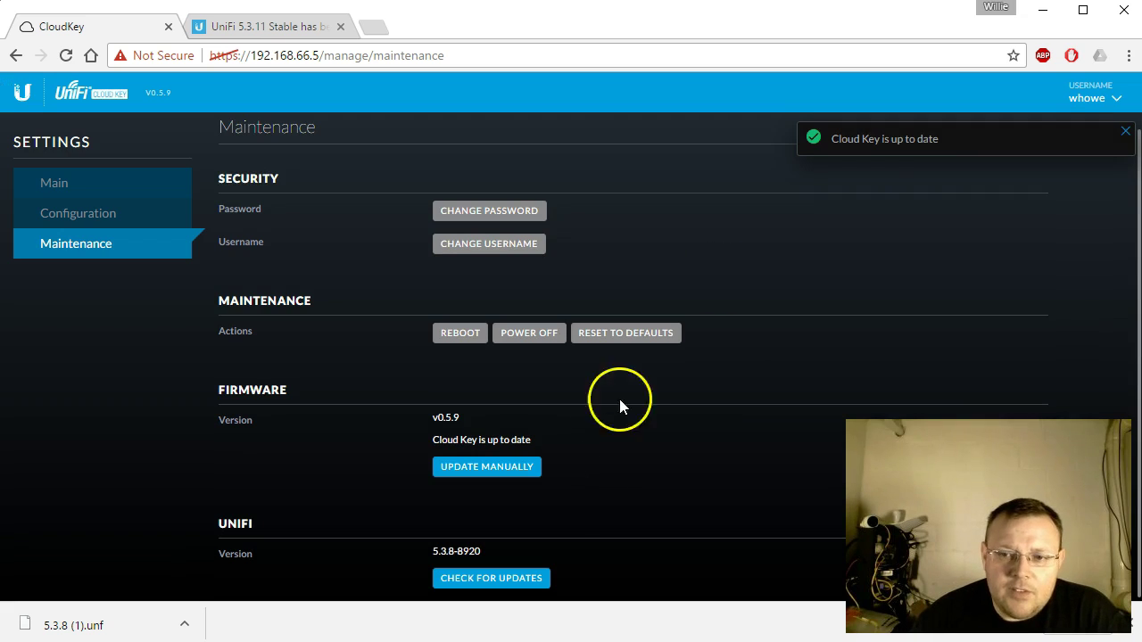
{"action": "left_click", "coordinate": [1123, 133]}
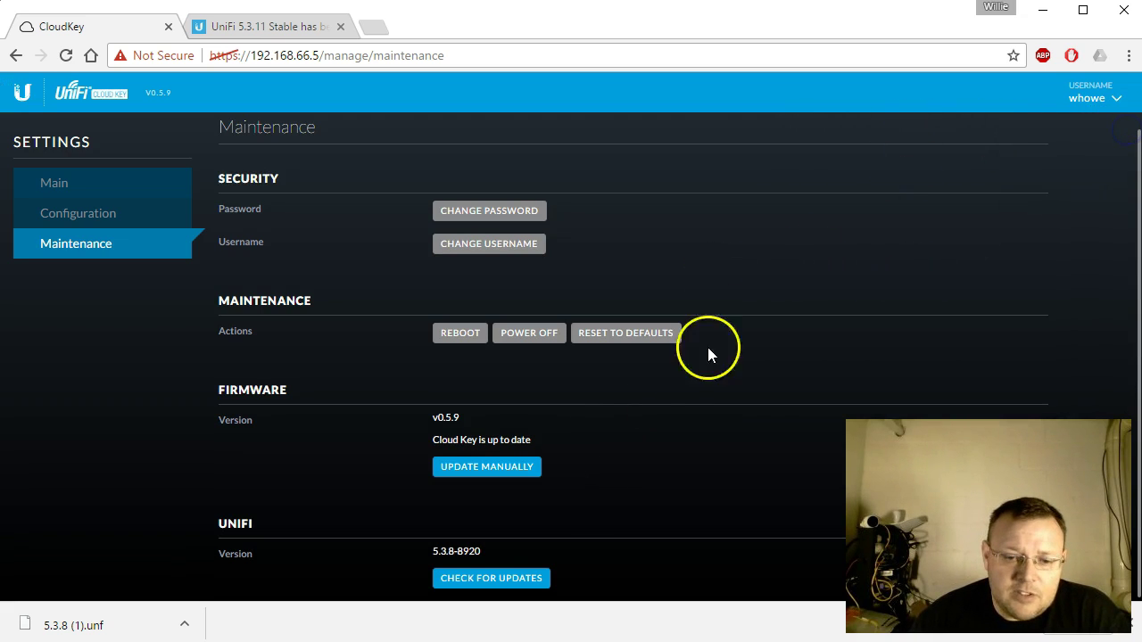
Check for UniFi updates and request updating the package to 5.3.11-8935.
{"action": "left_click", "coordinate": [464, 578]}
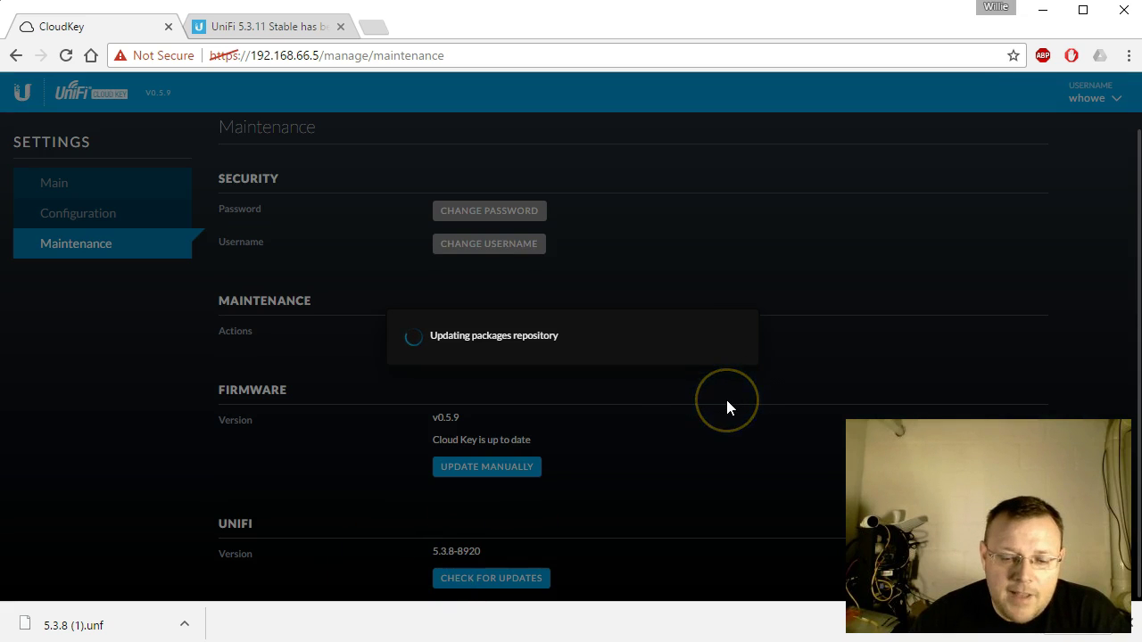
{"action": "scroll", "coordinate": [638, 428], "scroll_direction": "down", "scroll_amount": 1}
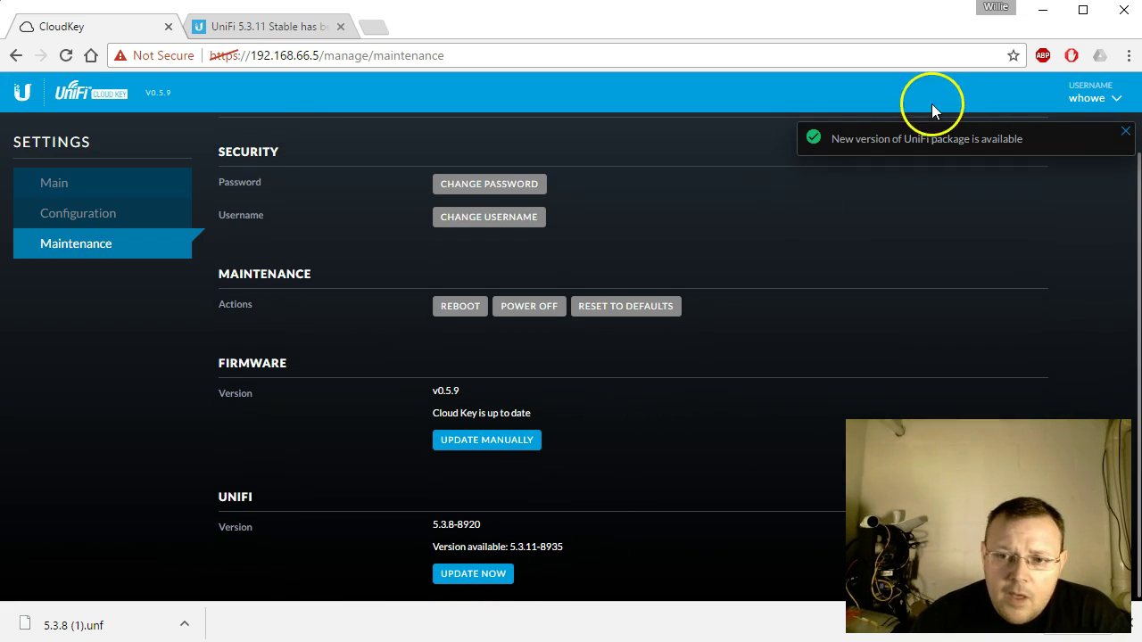
{"action": "left_click", "coordinate": [473, 573]}
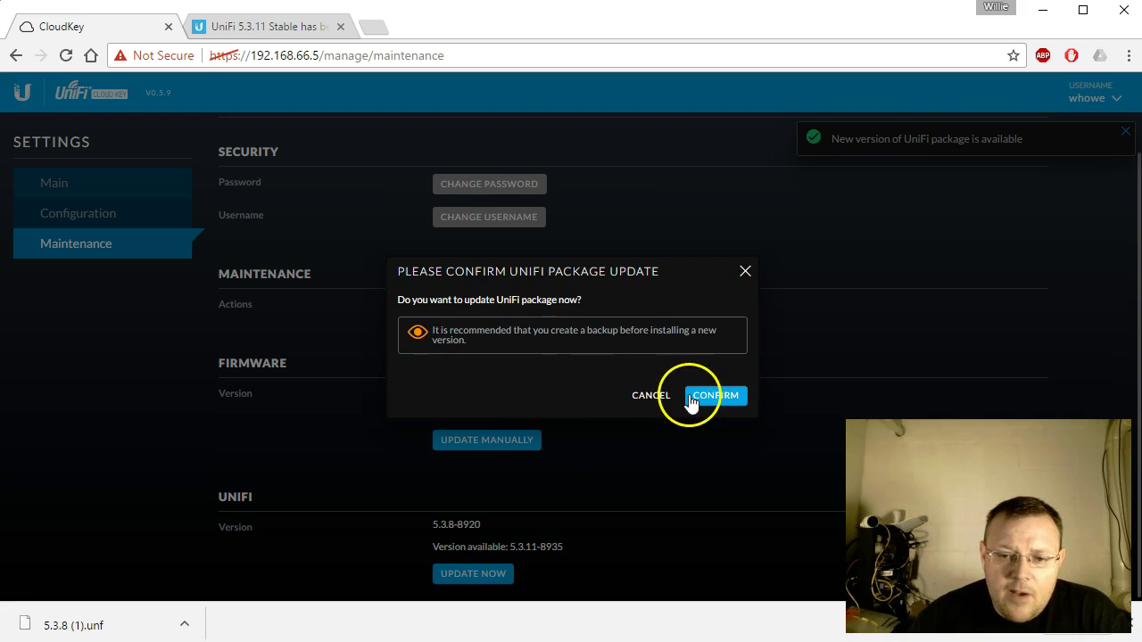
Confirm the UniFi 5.3.11-8935 install and recheck that the package is up to date.
{"action": "left_click", "coordinate": [693, 398]}
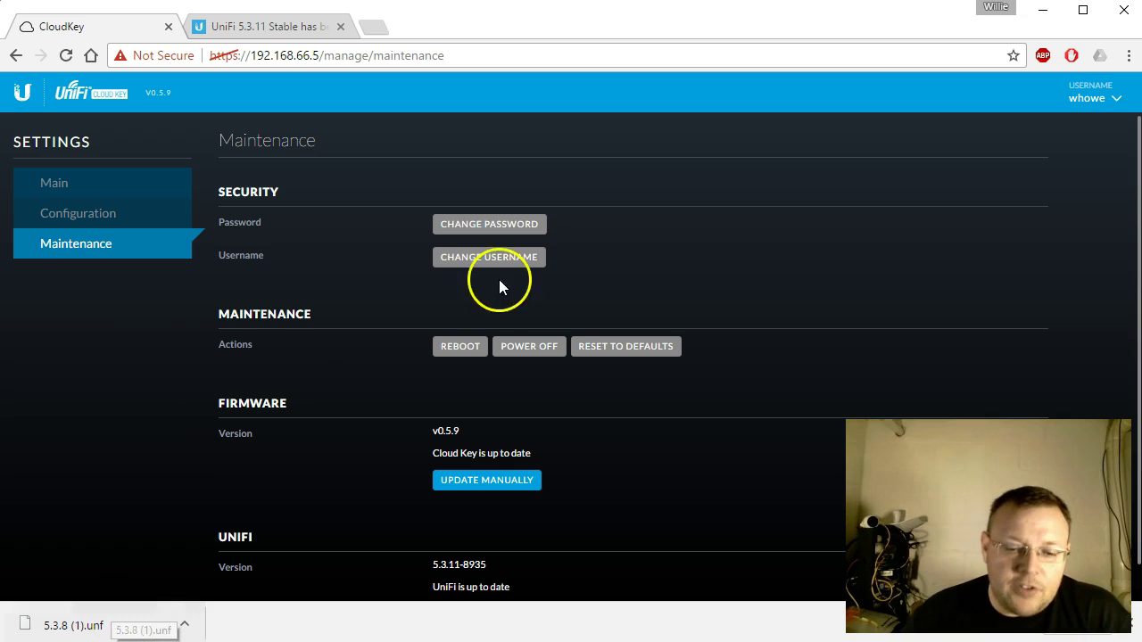
{"action": "scroll", "coordinate": [538, 393], "scroll_direction": "down", "scroll_amount": 1}
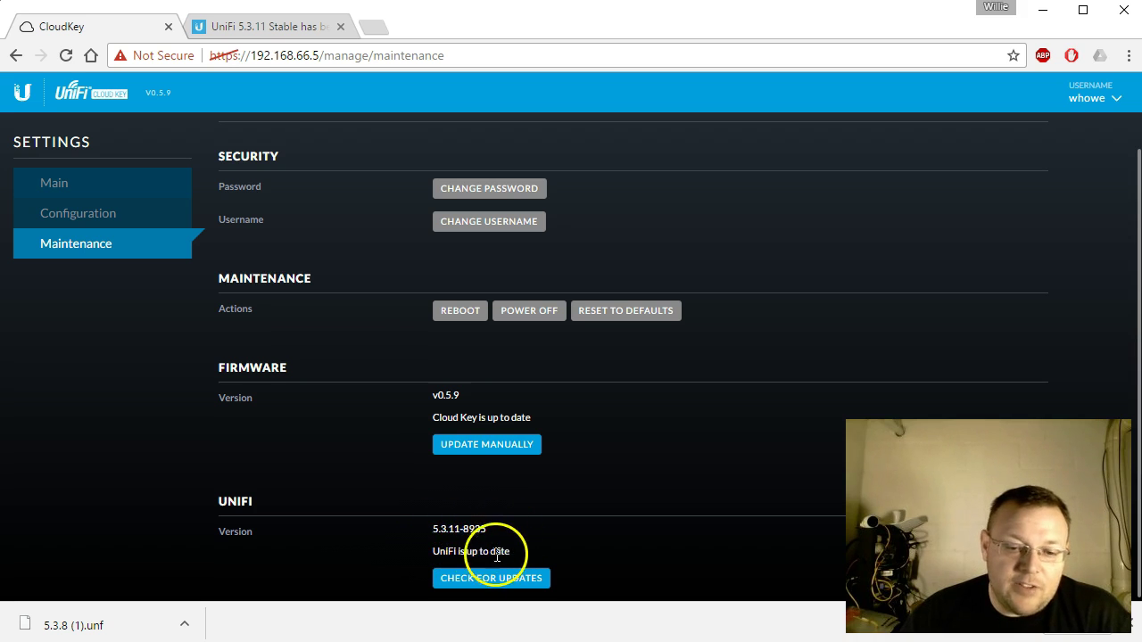
{"action": "left_click", "coordinate": [519, 578]}
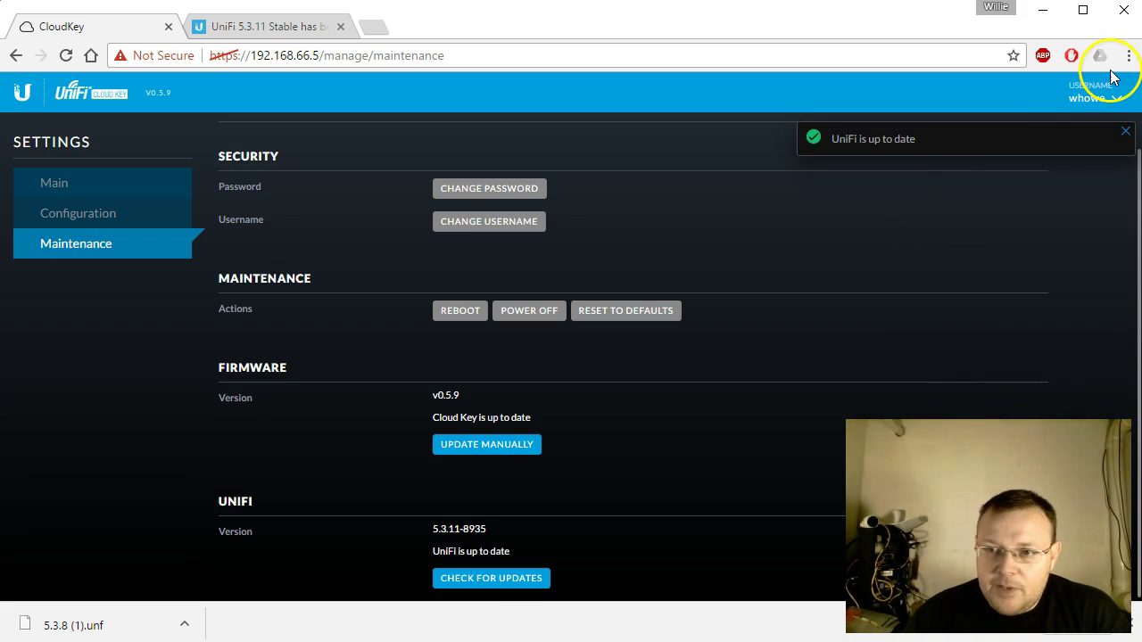
{"action": "left_click", "coordinate": [1125, 131]}
Sign out of the Cloud Key and load its root landing page listing Controller v5.3.11.
{"action": "left_click", "coordinate": [1086, 98]}
{"action": "left_click", "coordinate": [971, 186]}
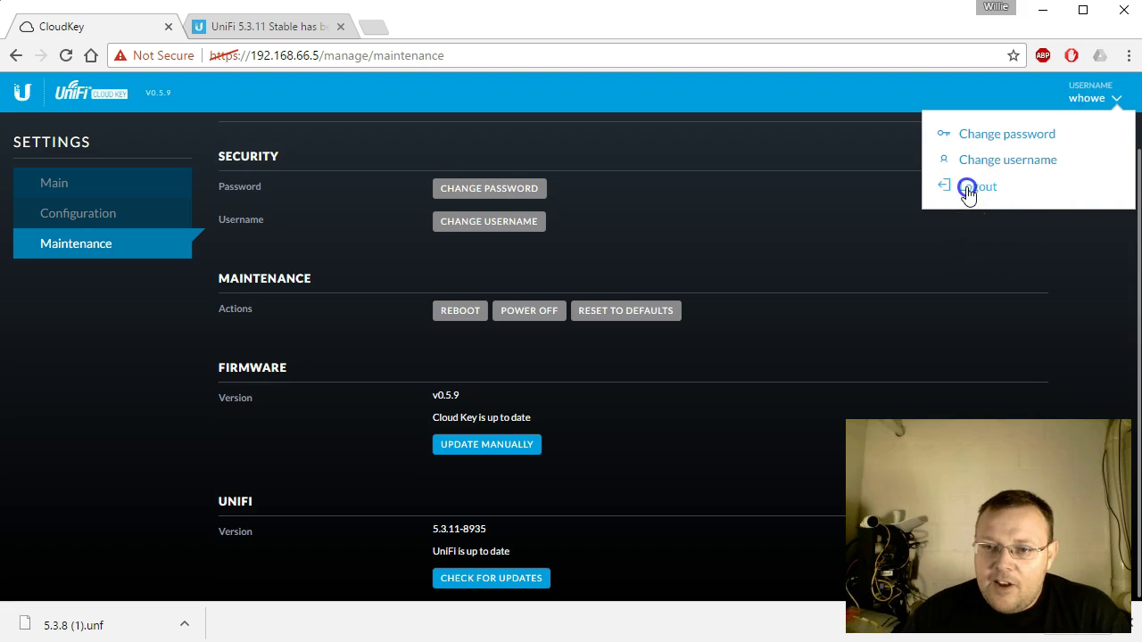
{"action": "left_click_drag", "start_coordinate": [316, 57], "coordinate": [624, 83]}
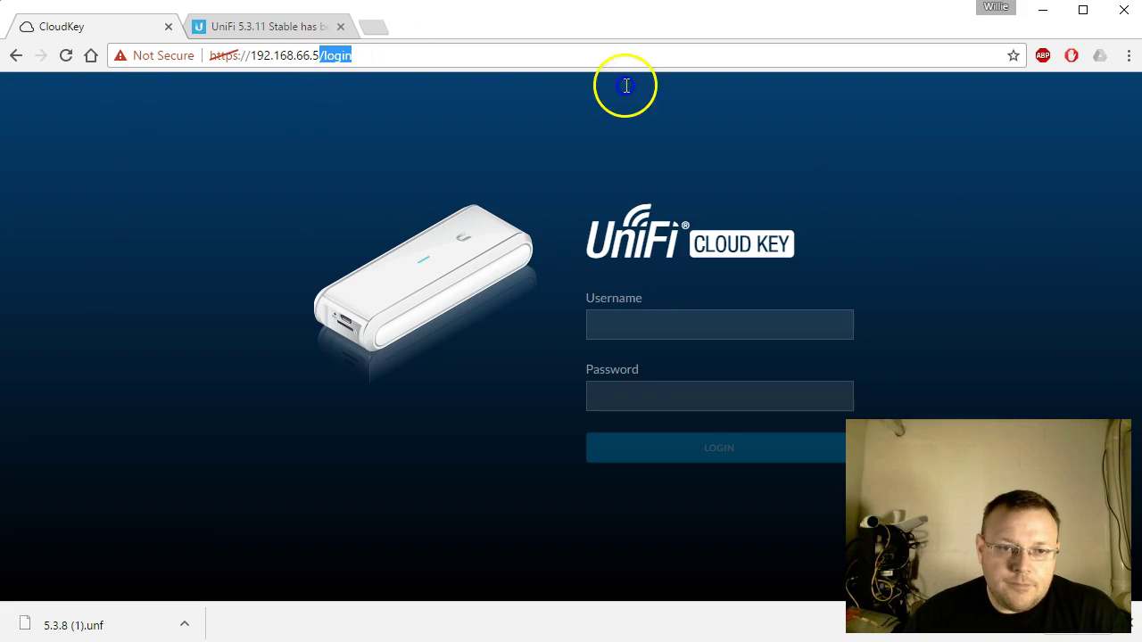
{"action": "key", "text": "BackSpace"}
{"action": "key", "text": "Return"}
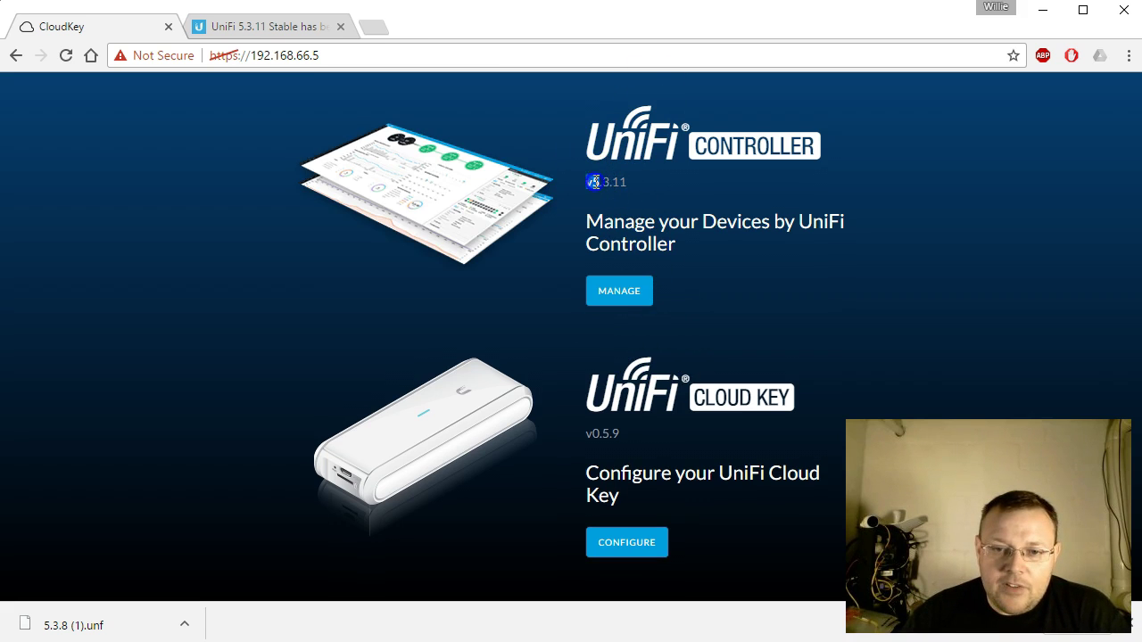
Open the controller's MANAGE interface and sign in with the controller username and password.
{"action": "left_click", "coordinate": [629, 294]}
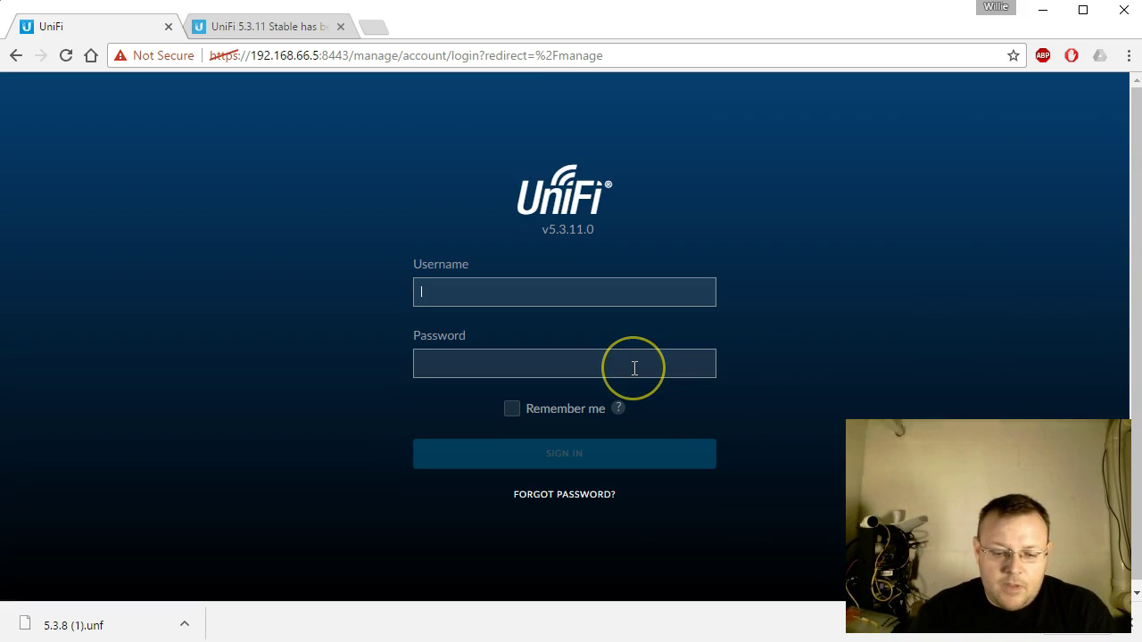
{"action": "type", "text": "whowe"}
{"action": "left_click", "coordinate": [634, 364]}
{"action": "type", "text": "*"}
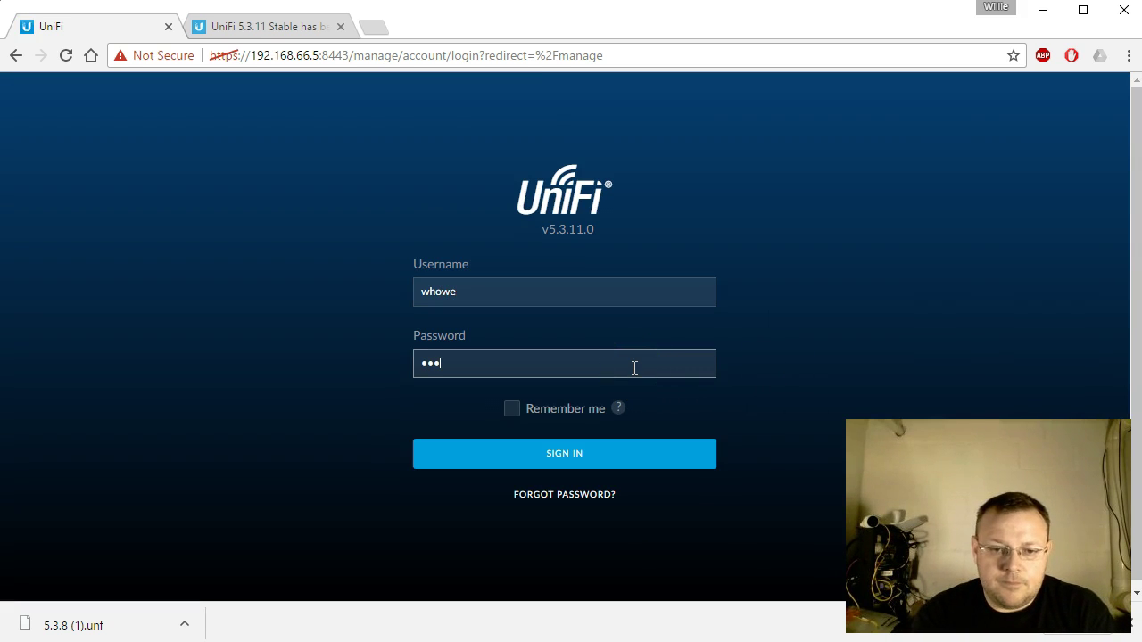
{"action": "type", "text": "*******"}
{"action": "key", "text": "Return"}
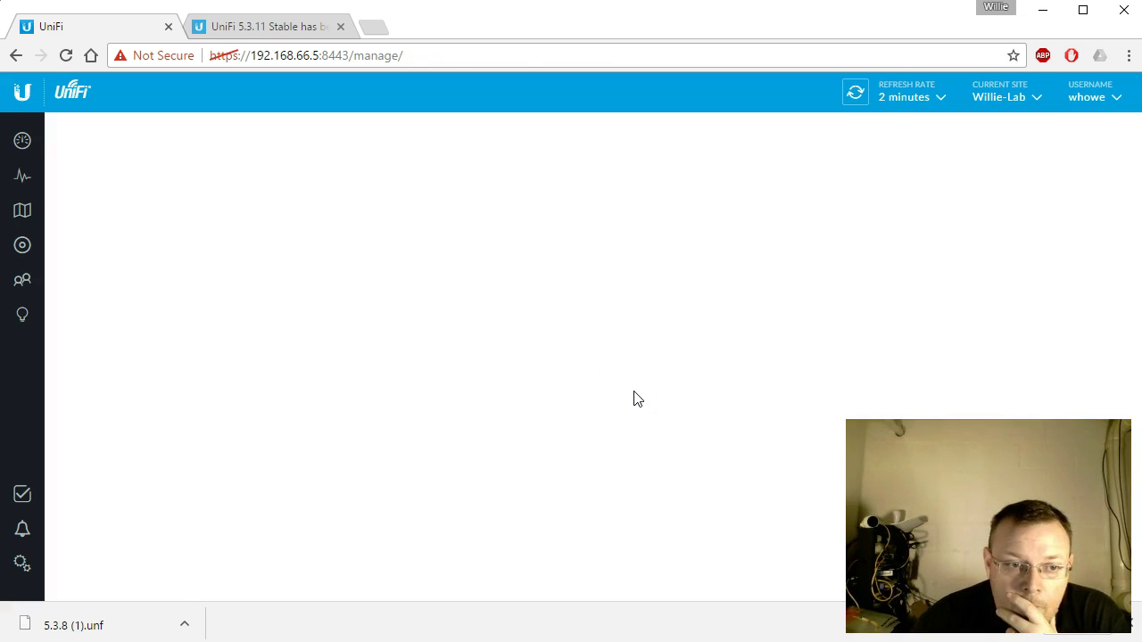
Review Devices and the Dashboard, returning to Devices where Lab-US-8 offers an upgrade.
{"action": "mouse_move", "coordinate": [306, 228]}
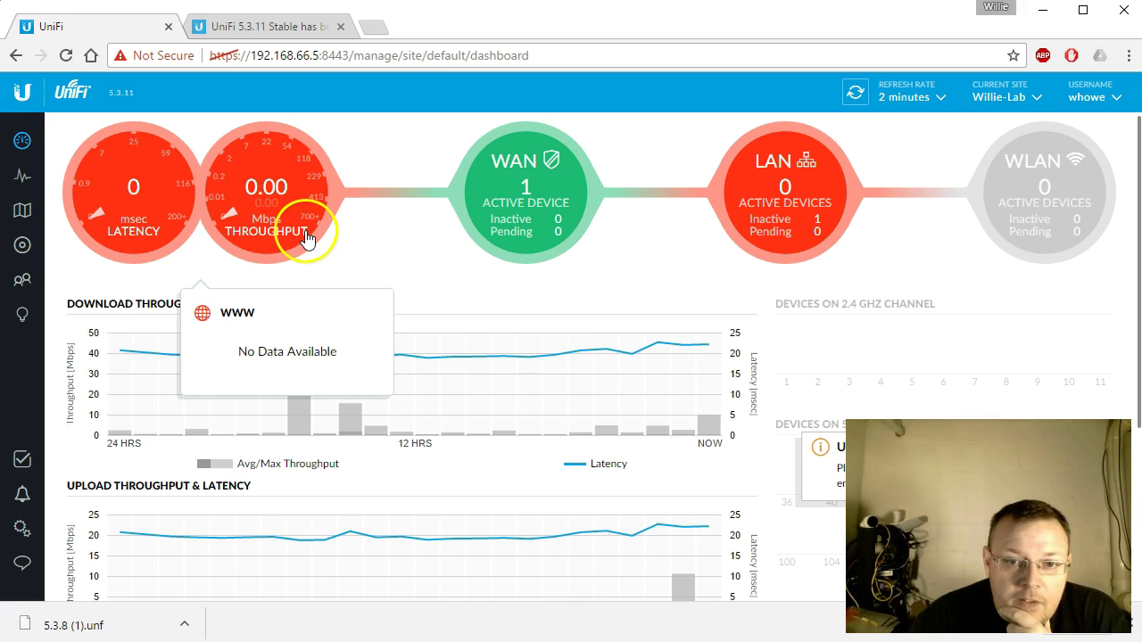
{"action": "left_click", "coordinate": [24, 245]}
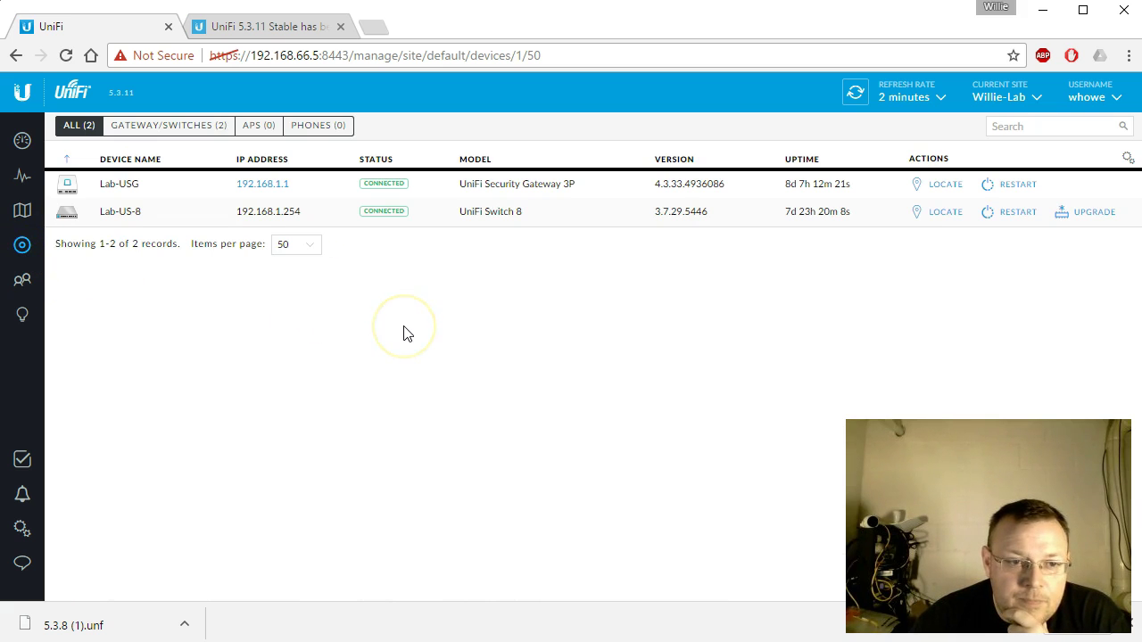
{"action": "left_click", "coordinate": [22, 140]}
{"action": "mouse_move", "coordinate": [815, 221]}
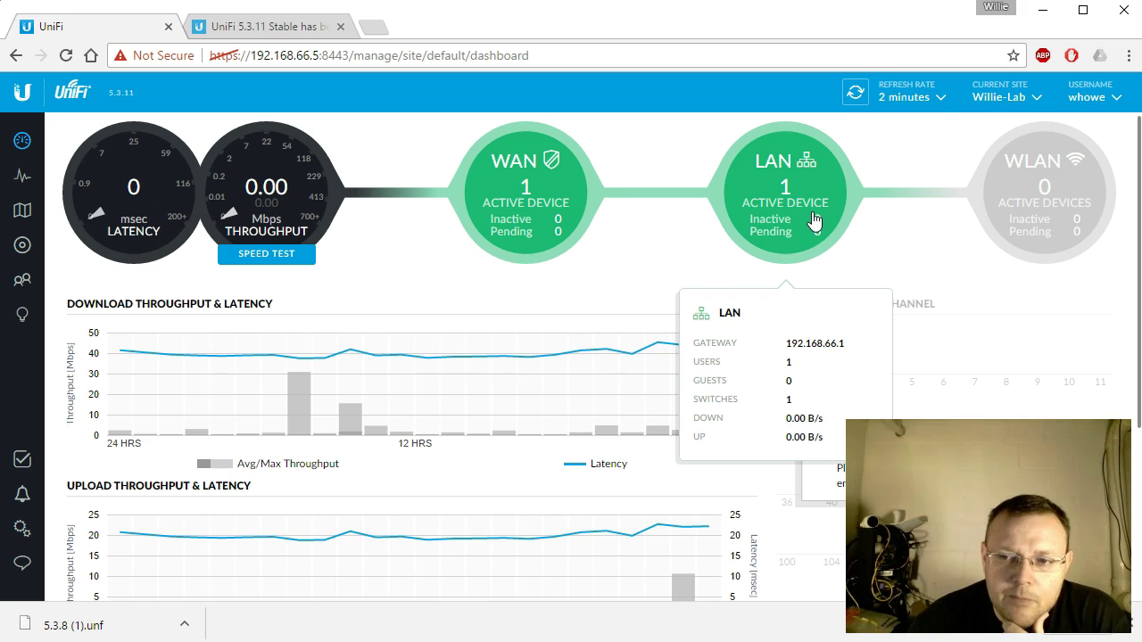
{"action": "left_click", "coordinate": [22, 245]}
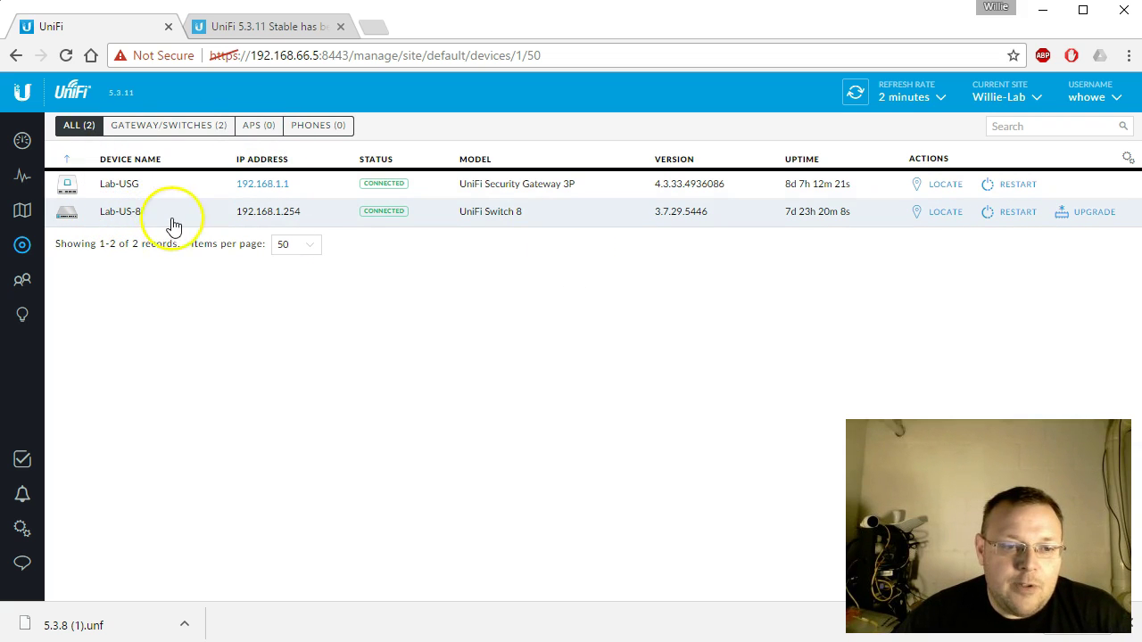
Confirm the Lab-US-8 firmware upgrade, inspect the Lab-USG topology map, and return to Devices.
{"action": "left_click", "coordinate": [1090, 214]}
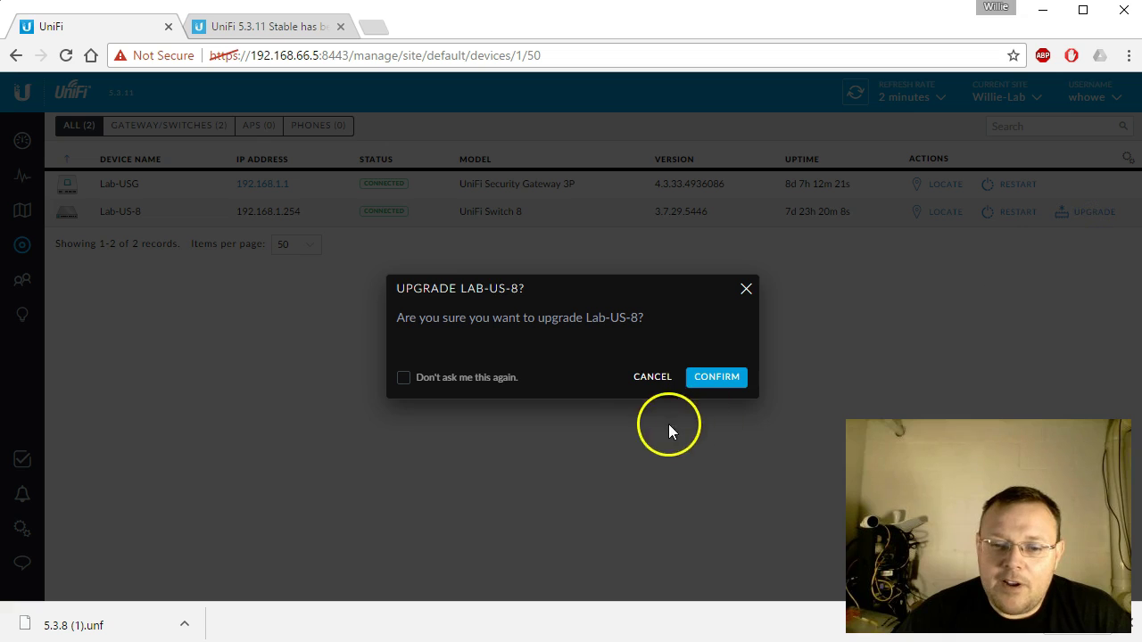
{"action": "left_click", "coordinate": [718, 379]}
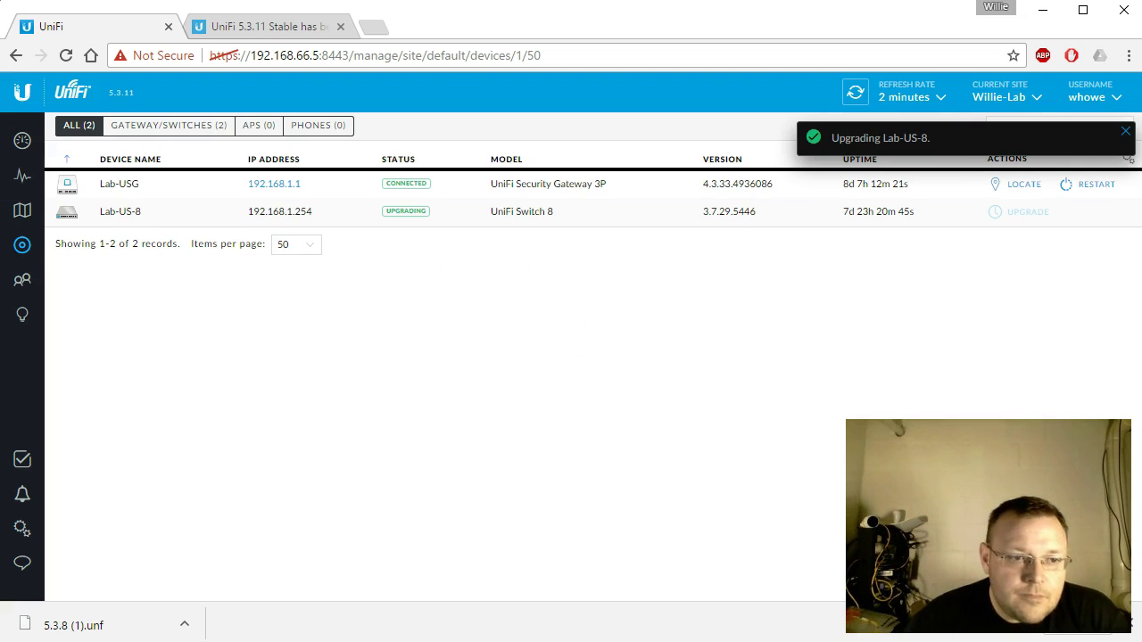
{"action": "left_click", "coordinate": [22, 210]}
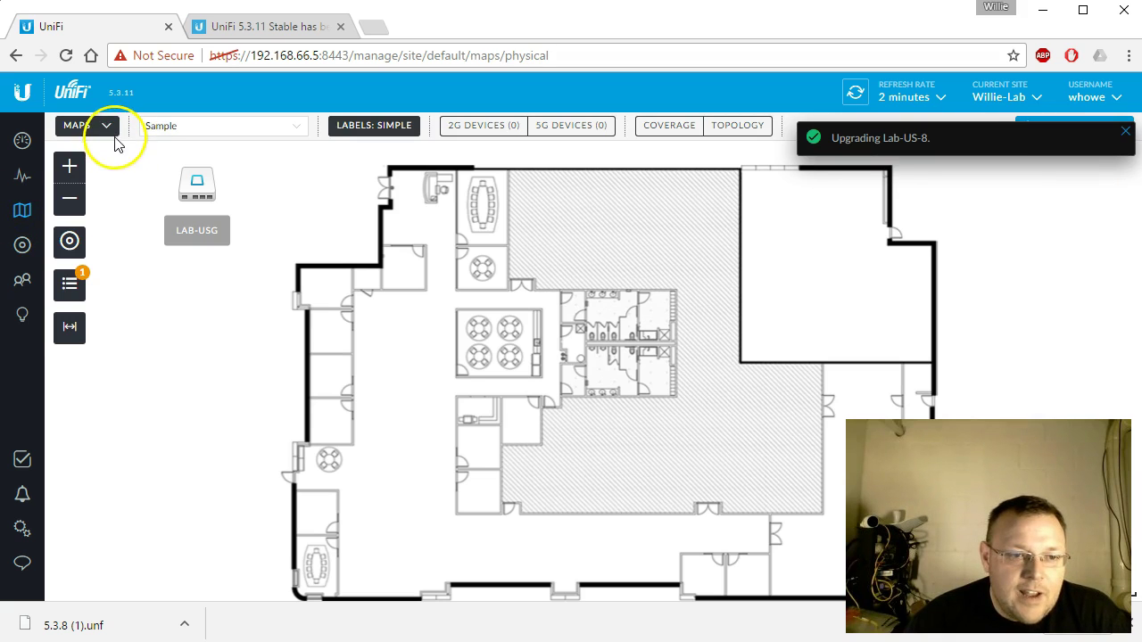
{"action": "left_click", "coordinate": [106, 128]}
{"action": "left_click", "coordinate": [89, 175]}
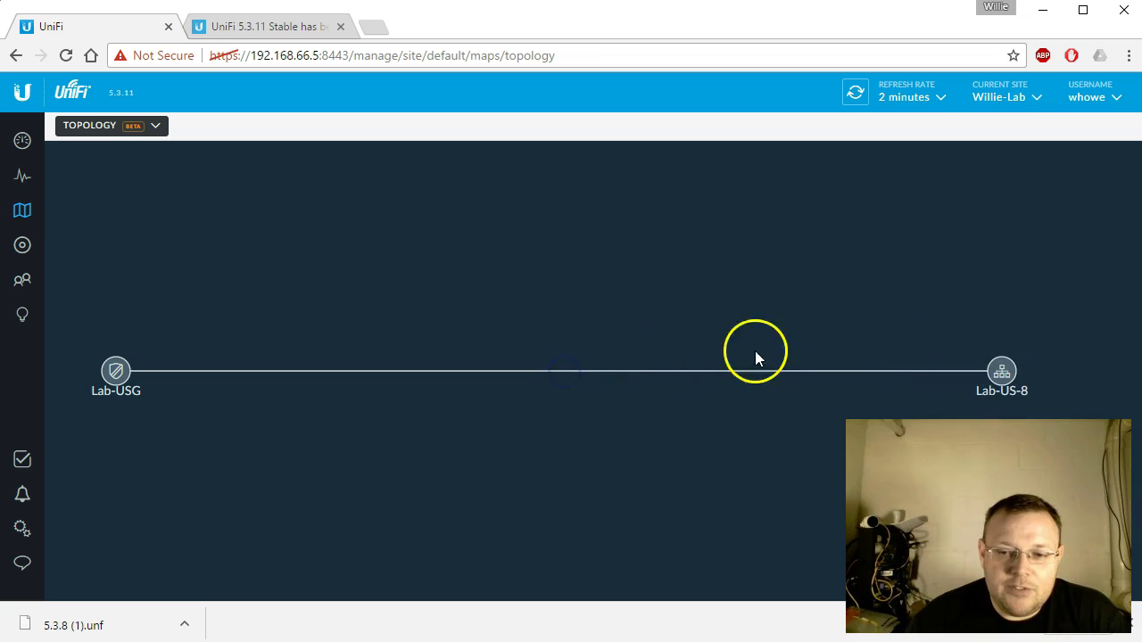
{"action": "left_click", "coordinate": [113, 370]}
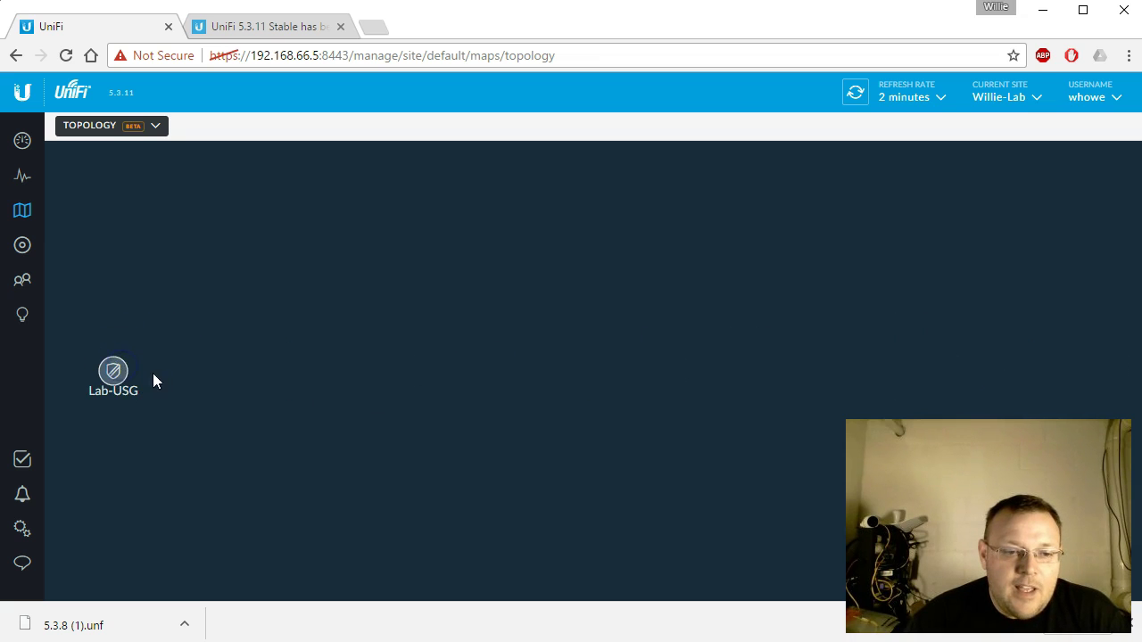
{"action": "left_click", "coordinate": [163, 372]}
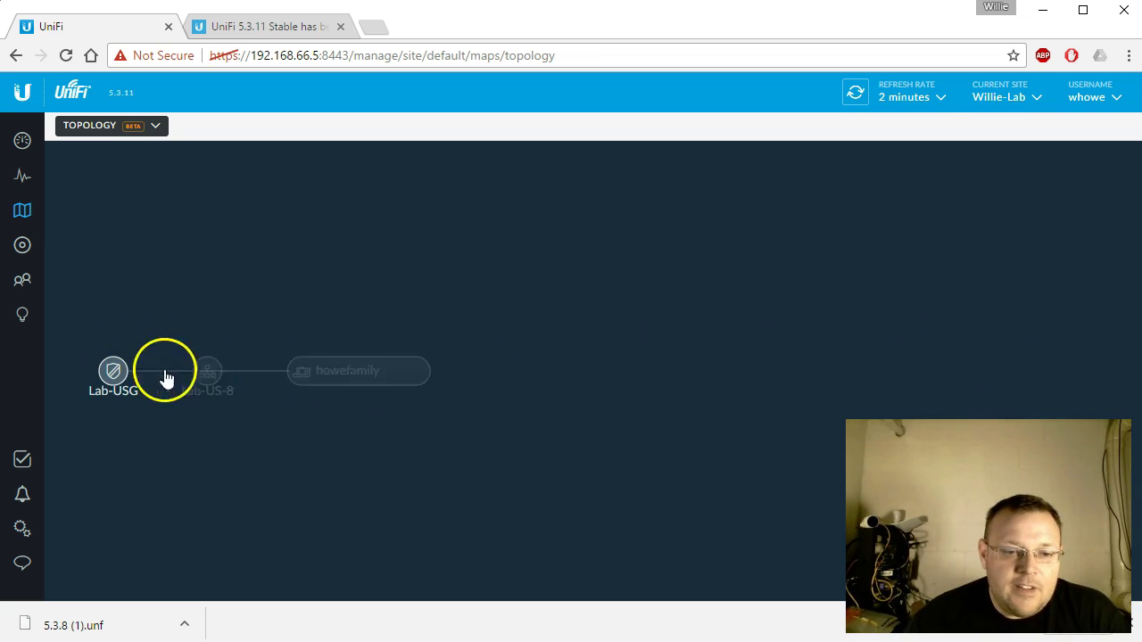
{"action": "left_click", "coordinate": [22, 245]}
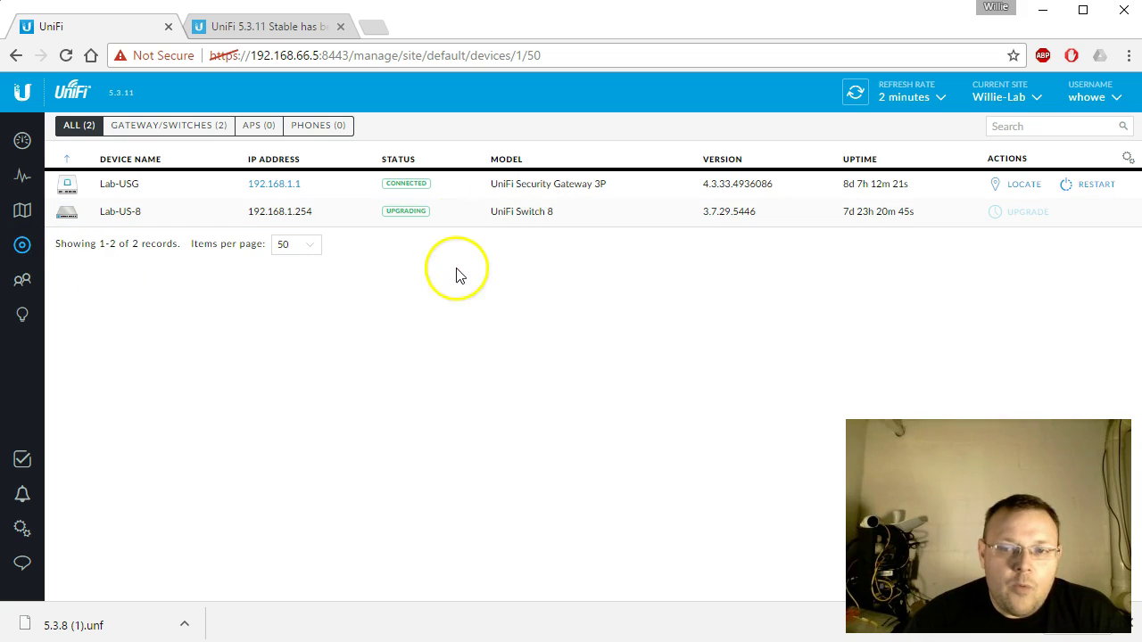